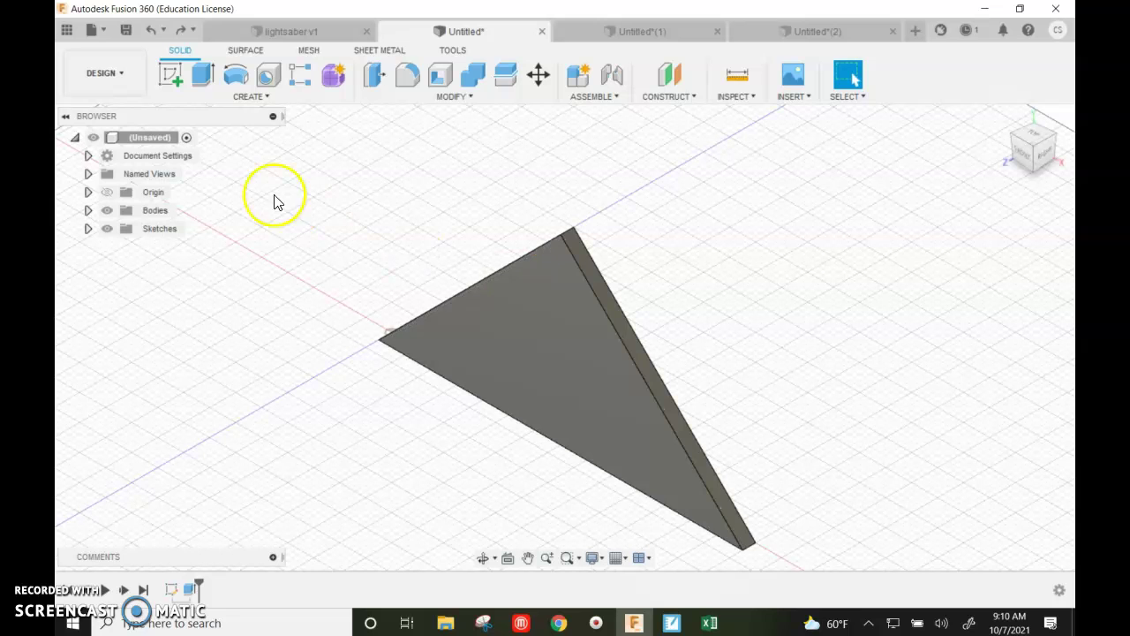
Step: Start a sketch on the triangle's front face and draw a 0.600 by 0.200 in rectangle from the origin corner
{"action": "left_click", "coordinate": [171, 81]}
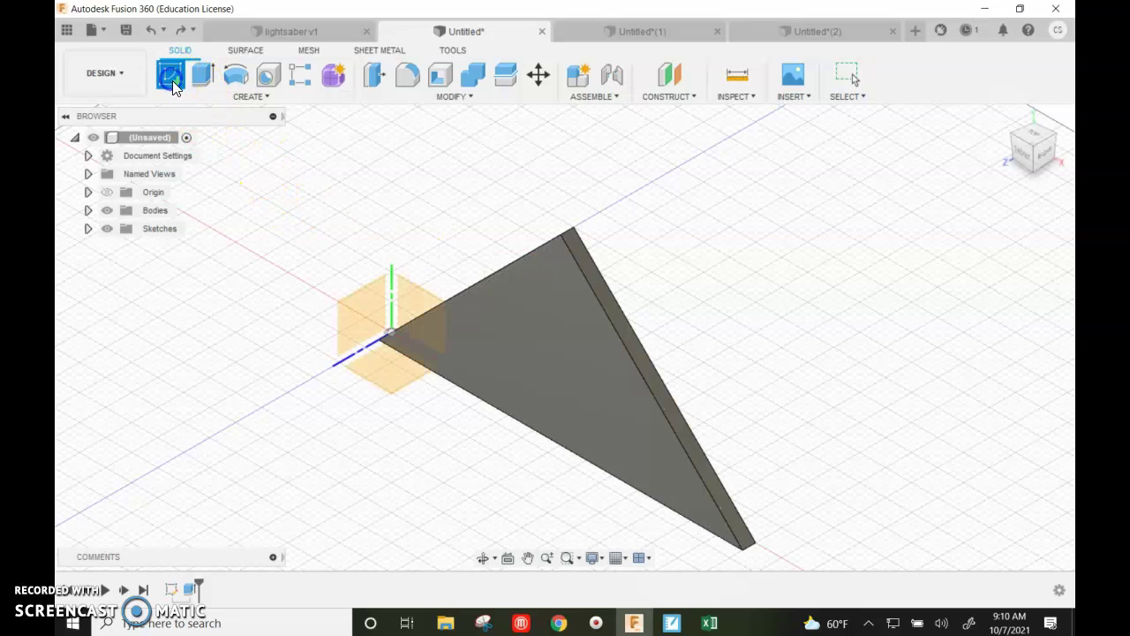
{"action": "left_click", "coordinate": [504, 305]}
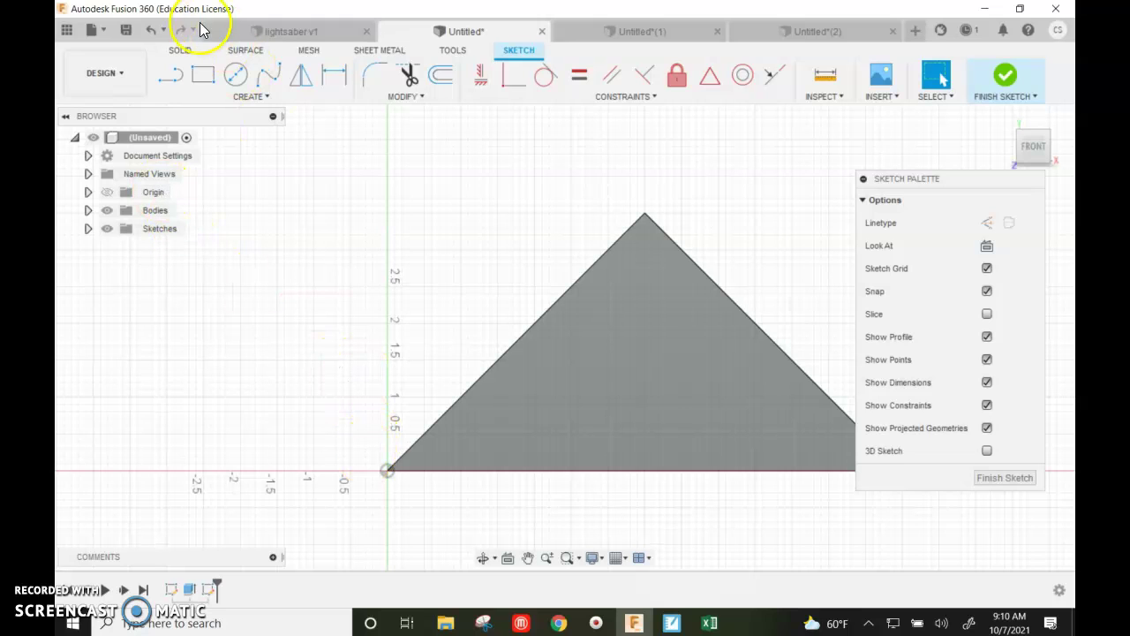
{"action": "left_click", "coordinate": [203, 81]}
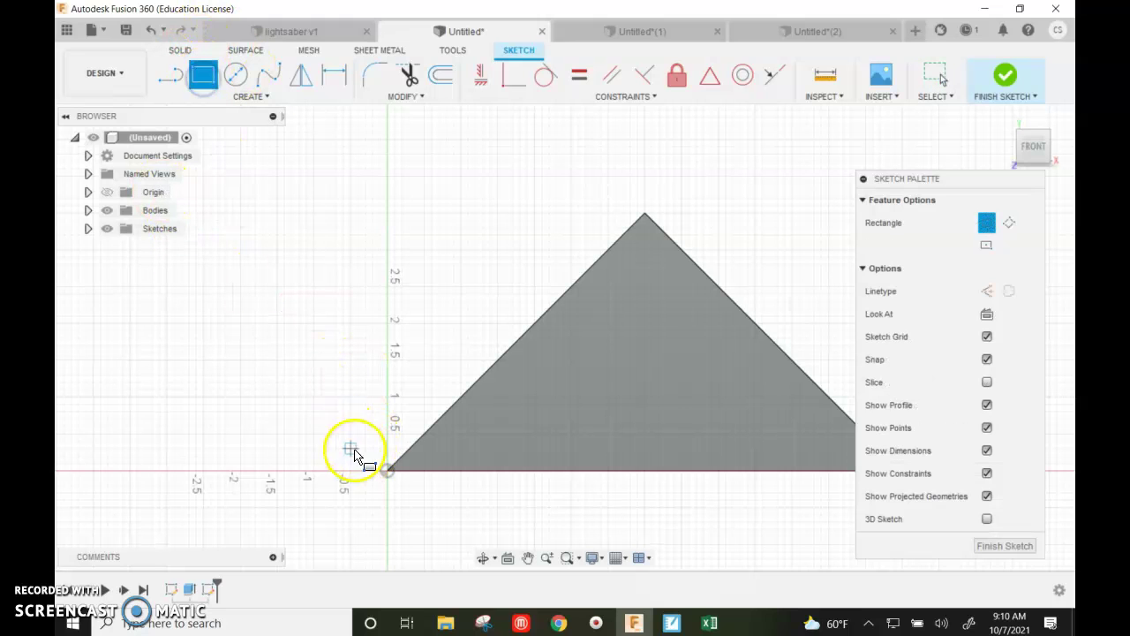
{"action": "left_click", "coordinate": [388, 471]}
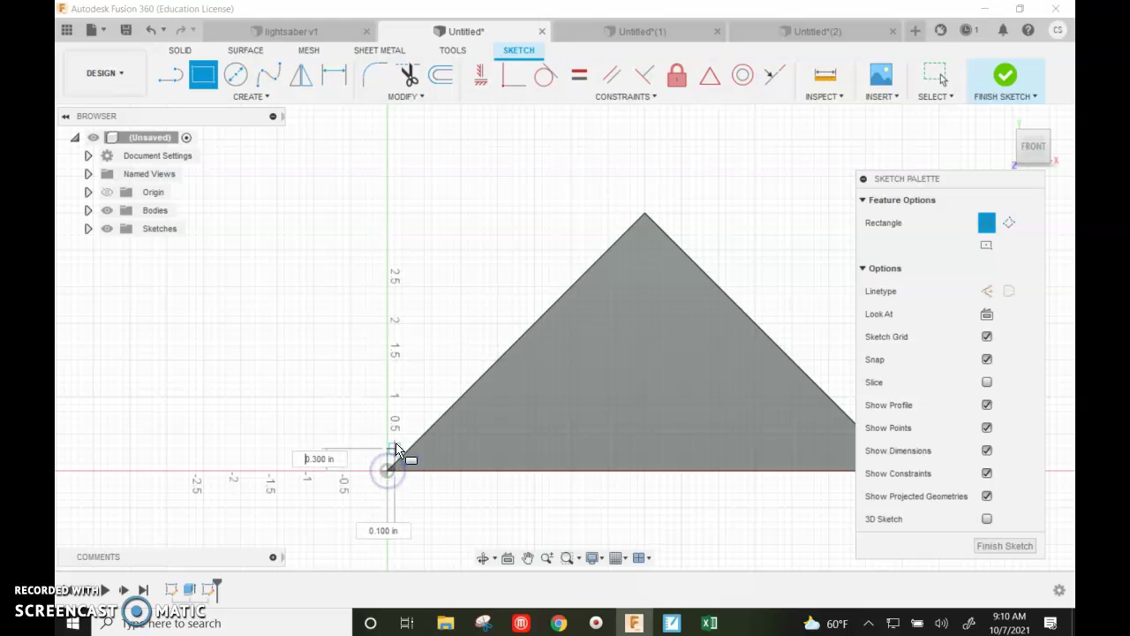
{"action": "scroll", "coordinate": [411, 448], "scroll_direction": "up", "scroll_amount": 3}
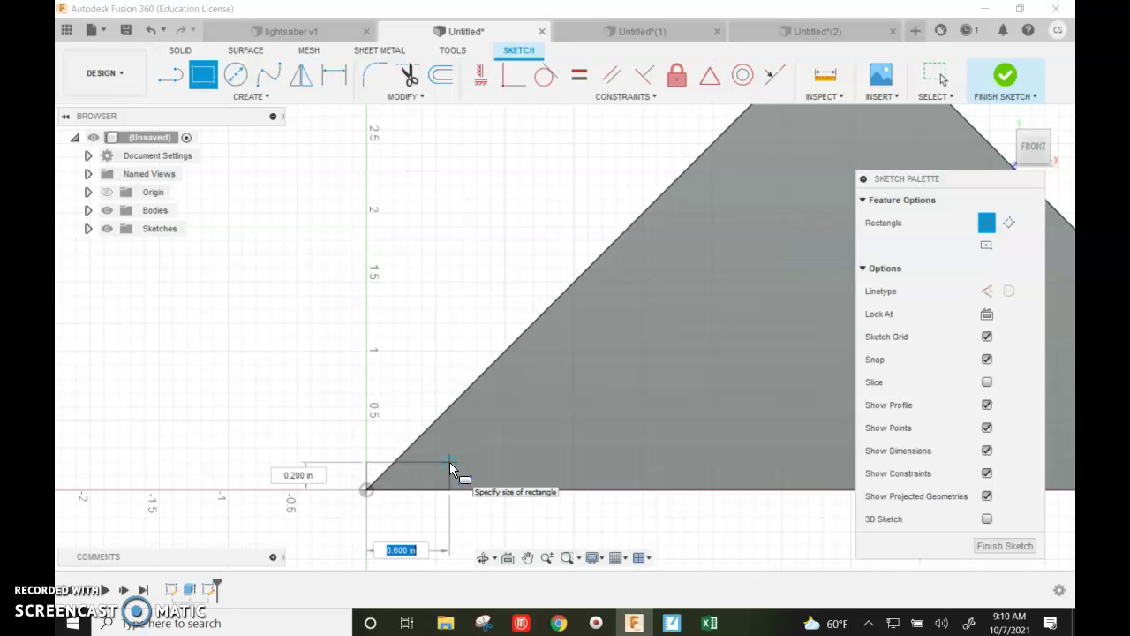
{"action": "left_click", "coordinate": [450, 466]}
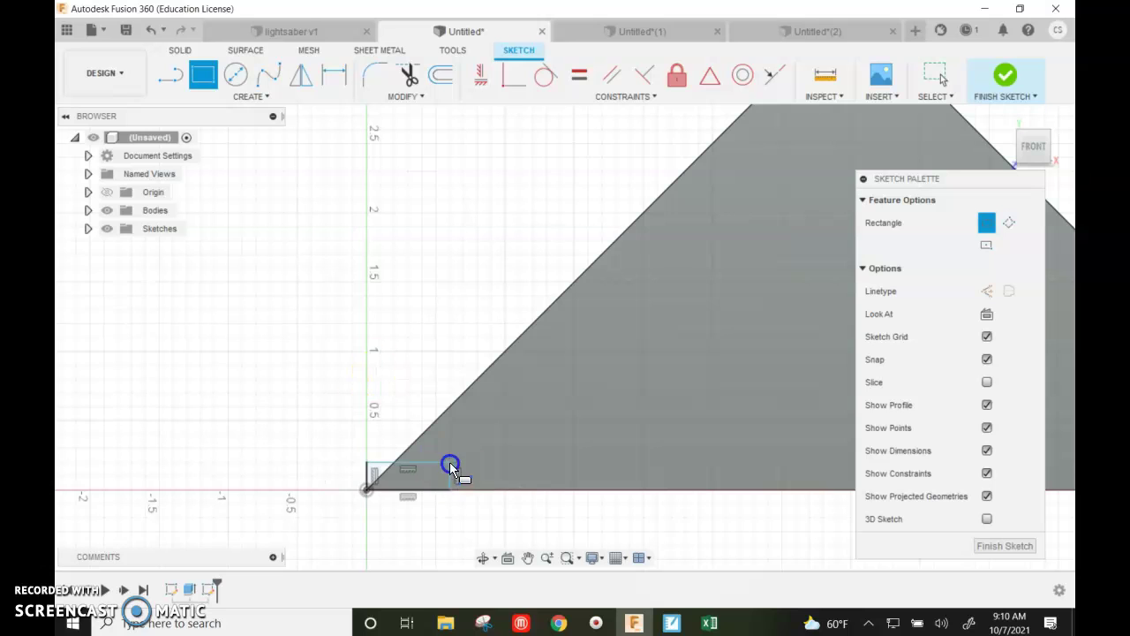
{"action": "right_click", "coordinate": [457, 333]}
{"action": "left_click", "coordinate": [501, 340]}
{"action": "left_click", "coordinate": [295, 318]}
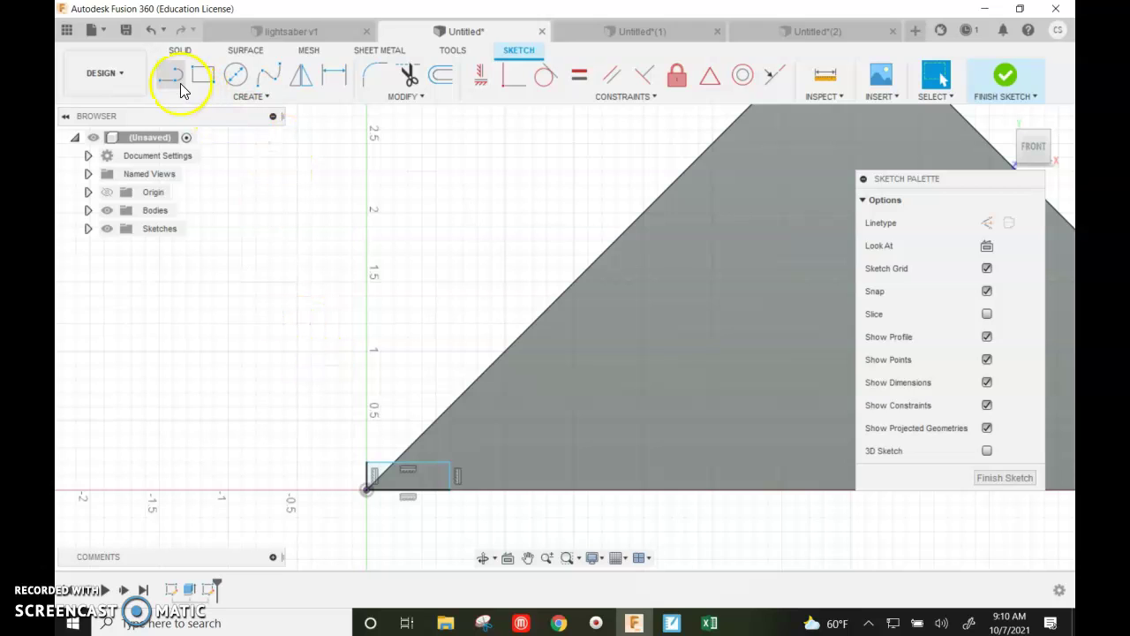
Step: Copy the whole rectangle and move the copy 0.25 in along Y, above the original
{"action": "left_click_drag", "start_coordinate": [350, 450], "coordinate": [467, 512]}
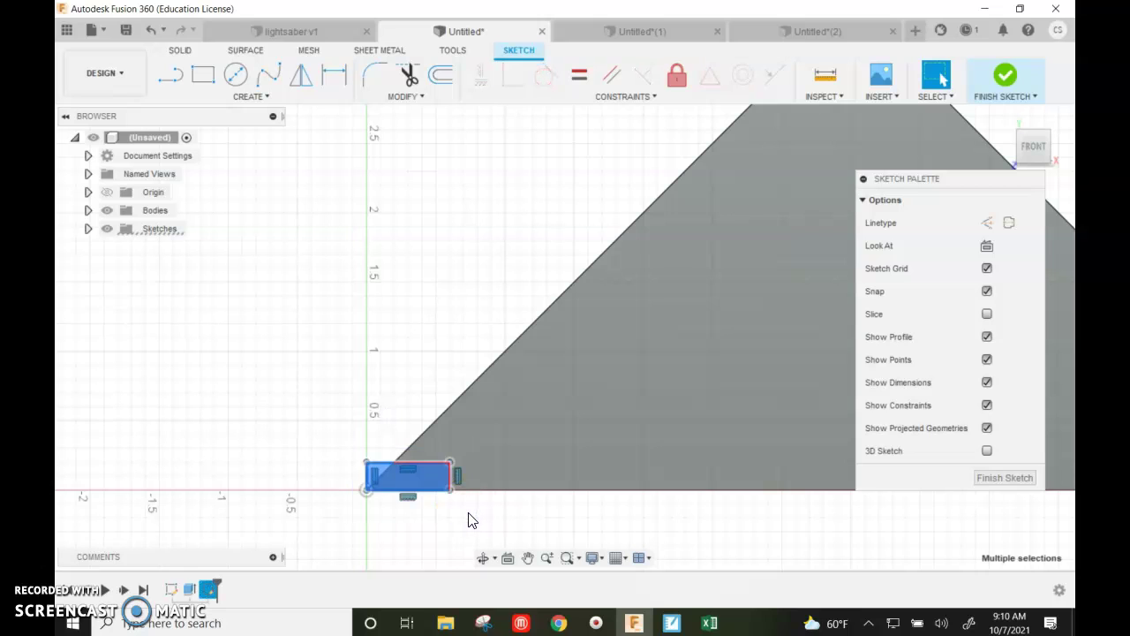
{"action": "key", "text": "m"}
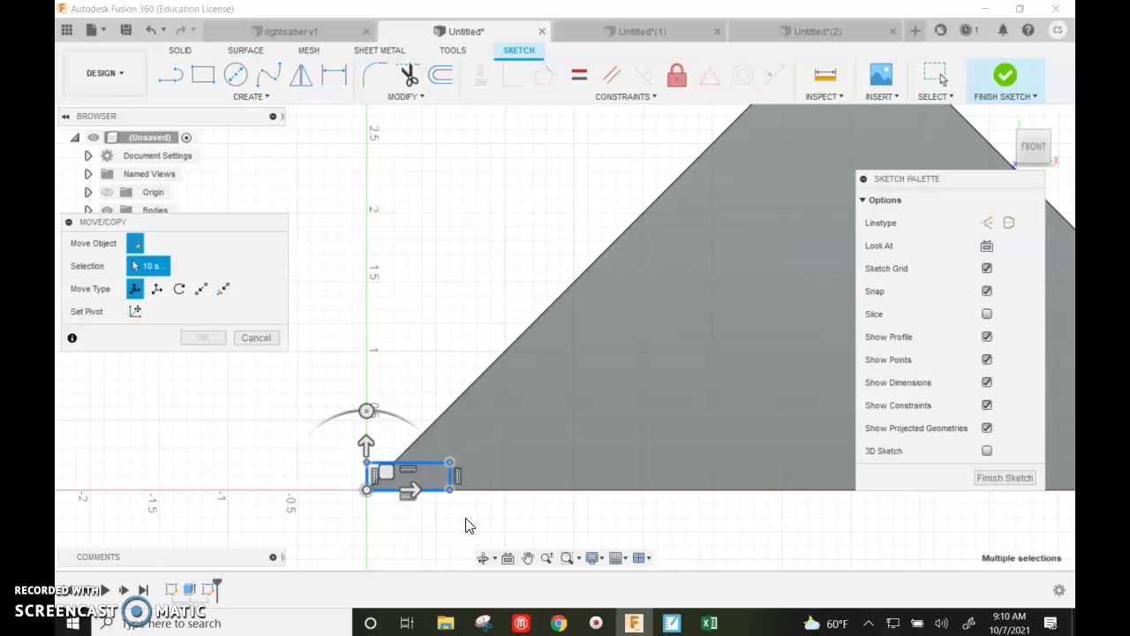
{"action": "left_click", "coordinate": [433, 497]}
{"action": "left_click_drag", "start_coordinate": [362, 452], "coordinate": [371, 410]}
{"action": "scroll", "coordinate": [388, 424], "scroll_direction": "up", "scroll_amount": 4}
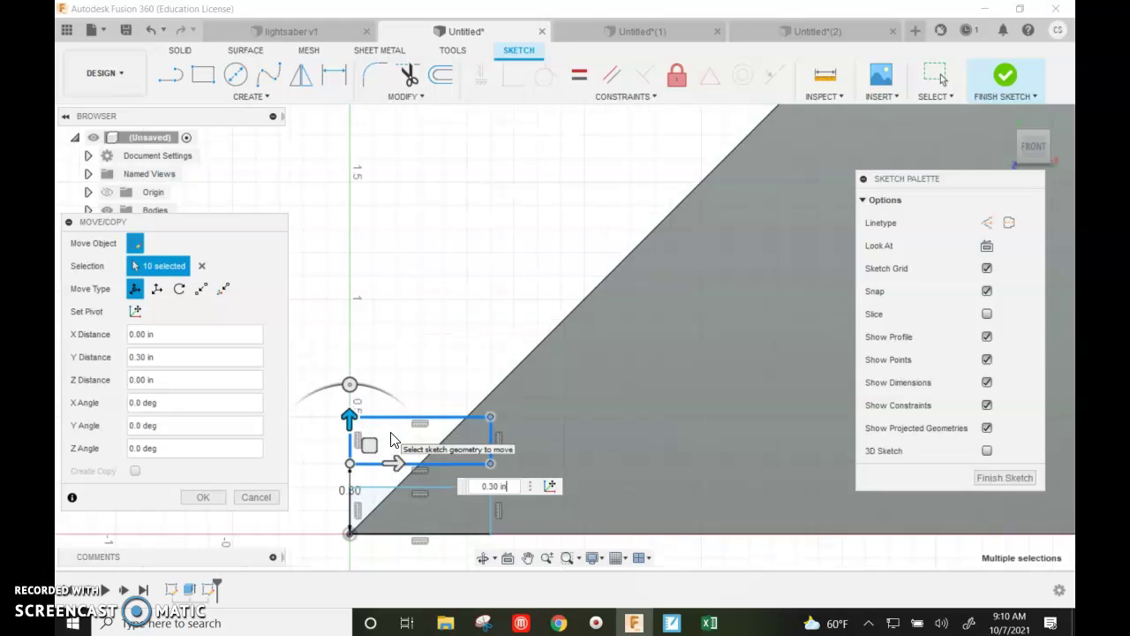
{"action": "scroll", "coordinate": [392, 440], "scroll_direction": "up", "scroll_amount": 1}
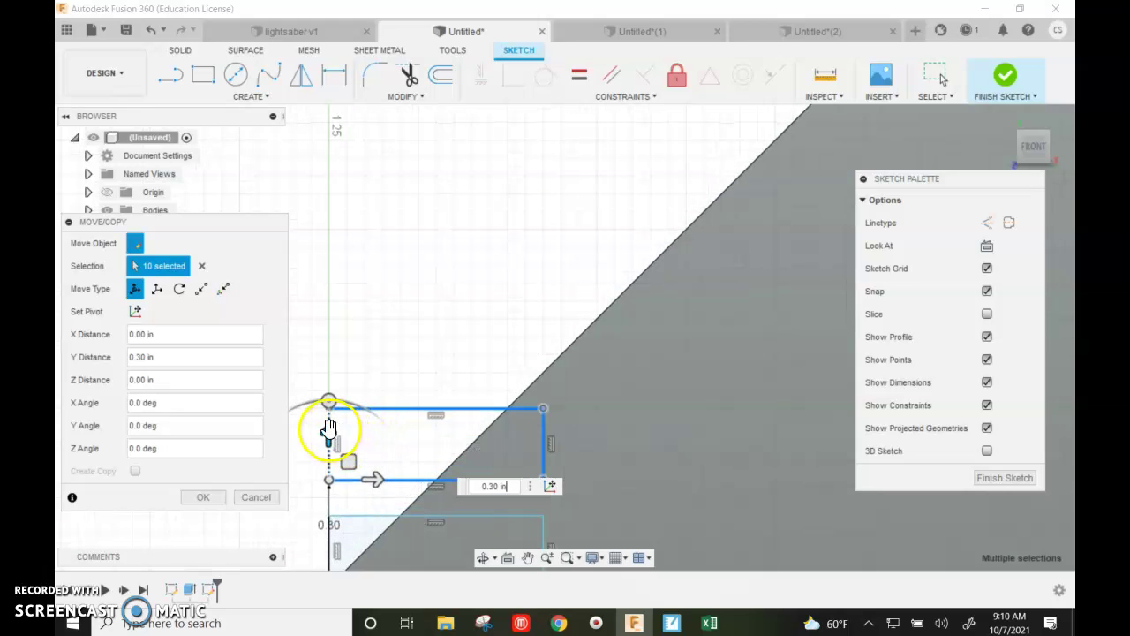
{"action": "left_click_drag", "start_coordinate": [327, 429], "coordinate": [325, 443]}
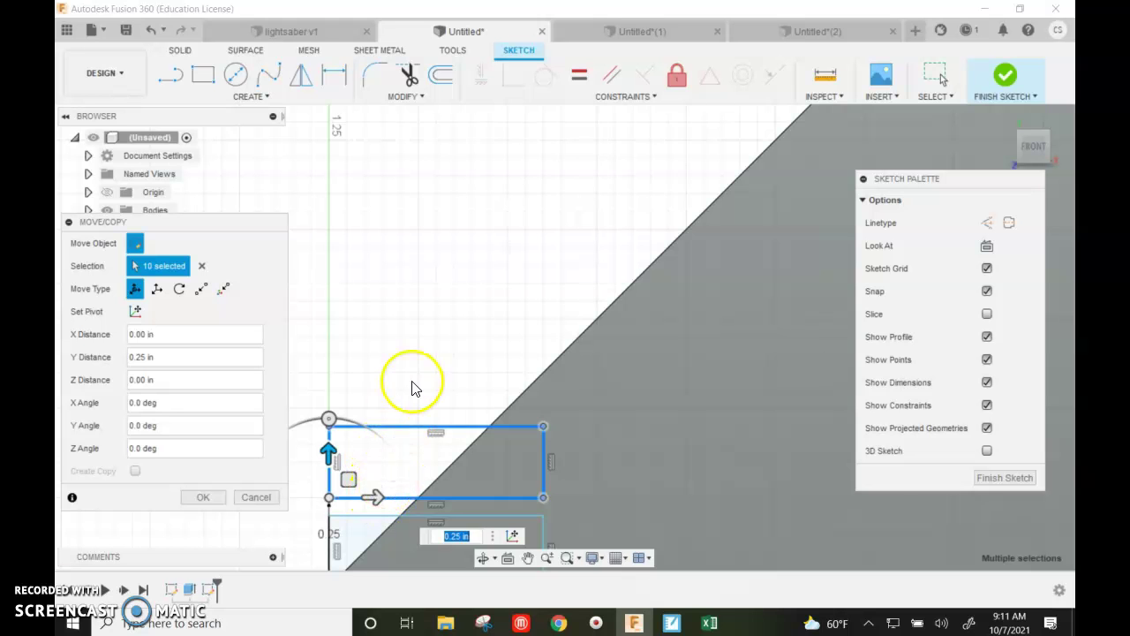
{"action": "scroll", "coordinate": [411, 388], "scroll_direction": "down", "scroll_amount": 2}
{"action": "scroll", "coordinate": [542, 448], "scroll_direction": "down", "scroll_amount": 2}
{"action": "scroll", "coordinate": [344, 504], "scroll_direction": "up", "scroll_amount": 3}
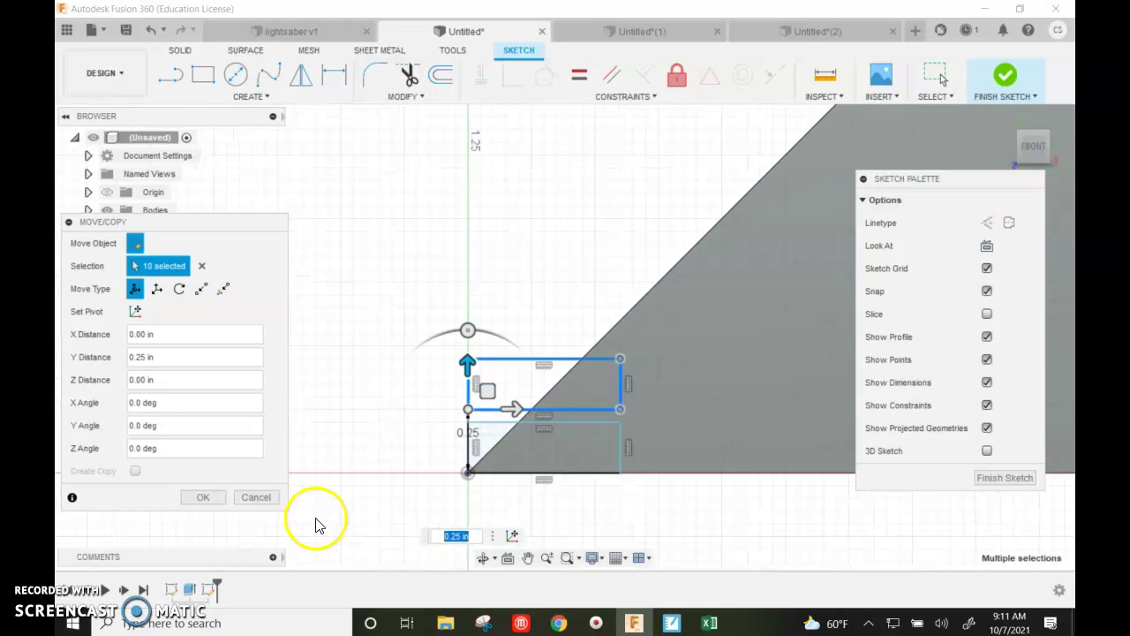
{"action": "scroll", "coordinate": [328, 523], "scroll_direction": "up", "scroll_amount": 1}
{"action": "scroll", "coordinate": [593, 434], "scroll_direction": "up", "scroll_amount": 2}
{"action": "scroll", "coordinate": [571, 397], "scroll_direction": "down", "scroll_amount": 1}
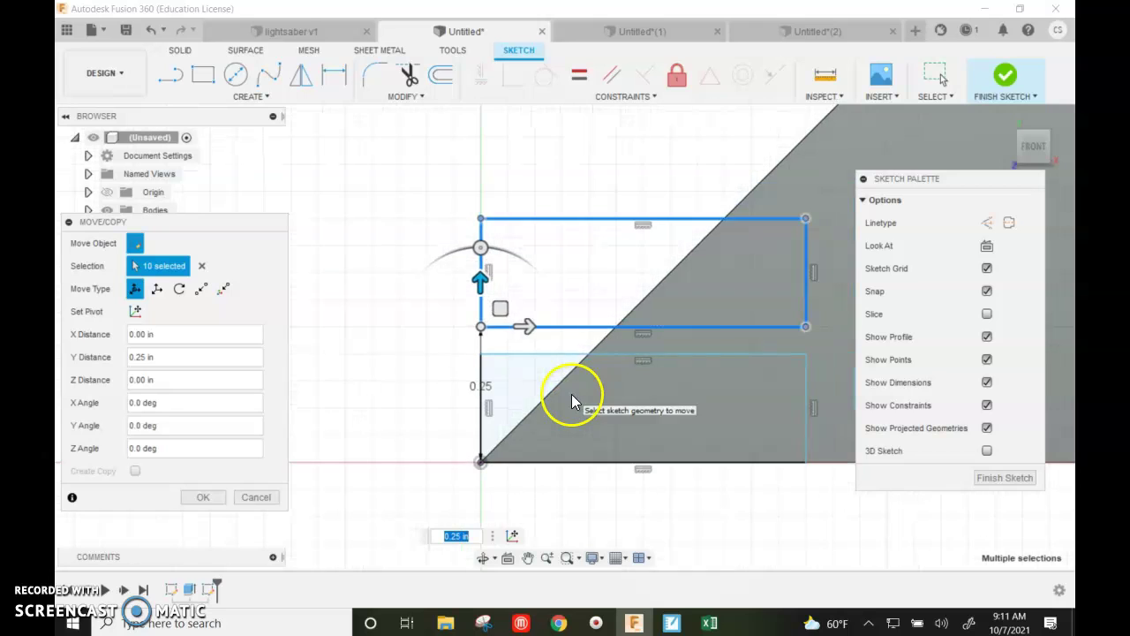
Step: Shift the copied rectangle -0.30 in along X, confirm the move and finish the sketch
{"action": "left_click_drag", "start_coordinate": [522, 328], "coordinate": [362, 323]}
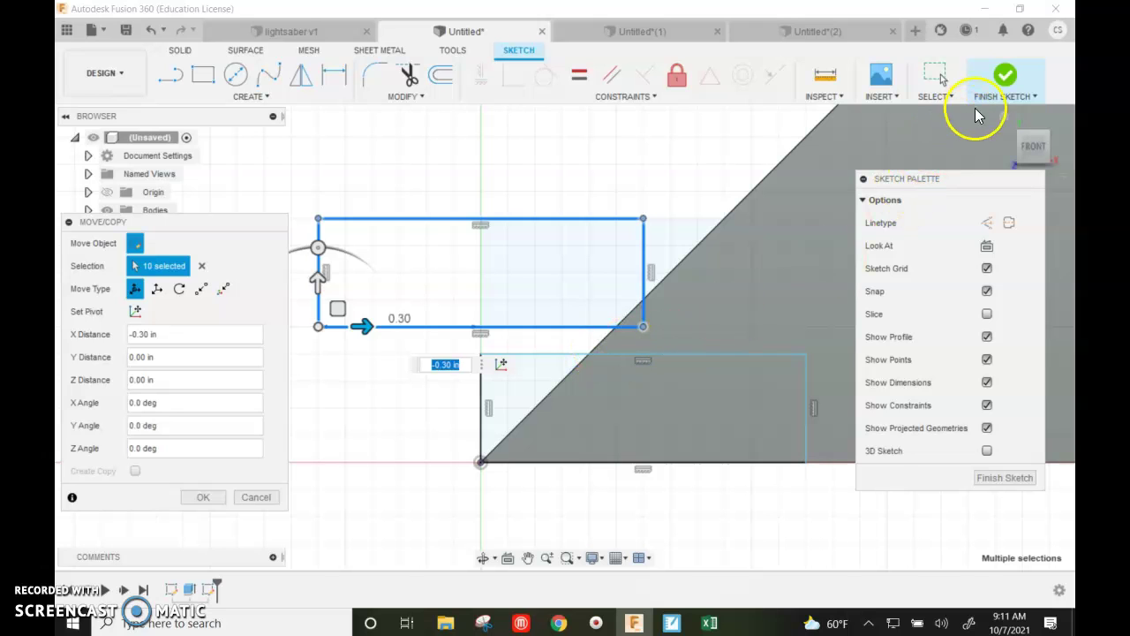
{"action": "left_click", "coordinate": [199, 495]}
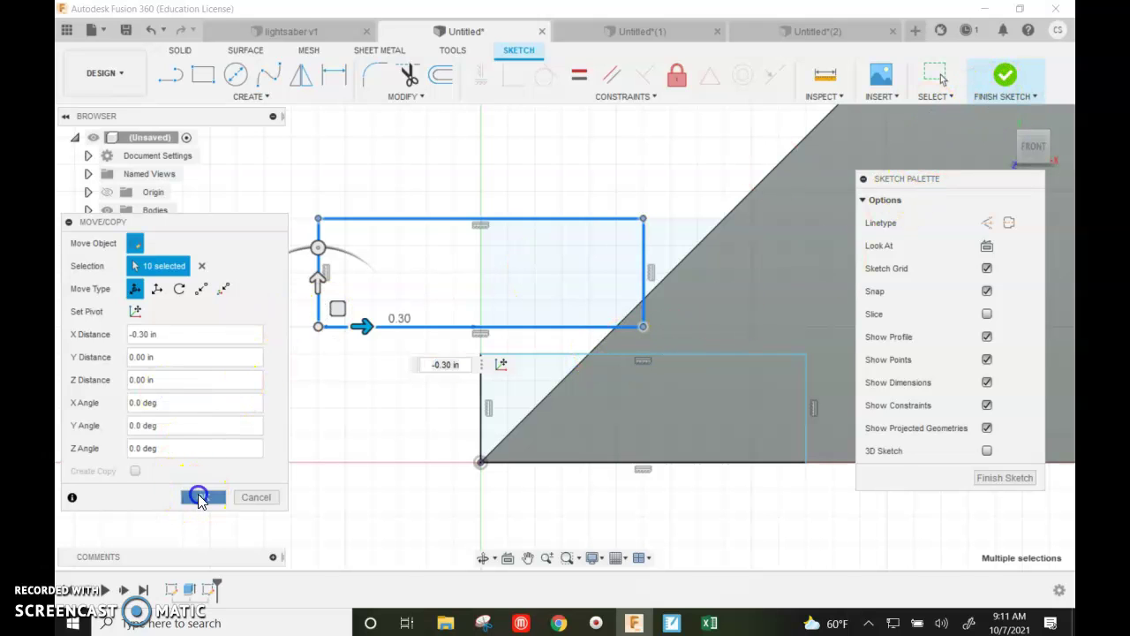
{"action": "left_click", "coordinate": [1004, 75]}
Step: Extrude all four profiles of the two rectangles 0.05 in outward, joined to the triangular body
{"action": "left_click", "coordinate": [1004, 121]}
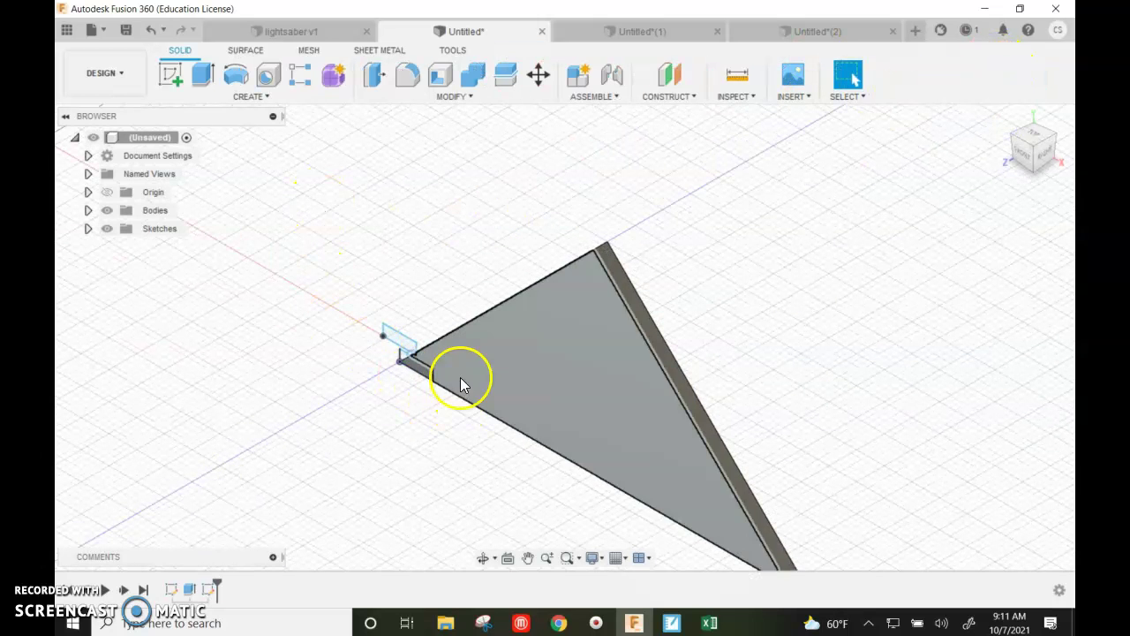
{"action": "left_click", "coordinate": [203, 77]}
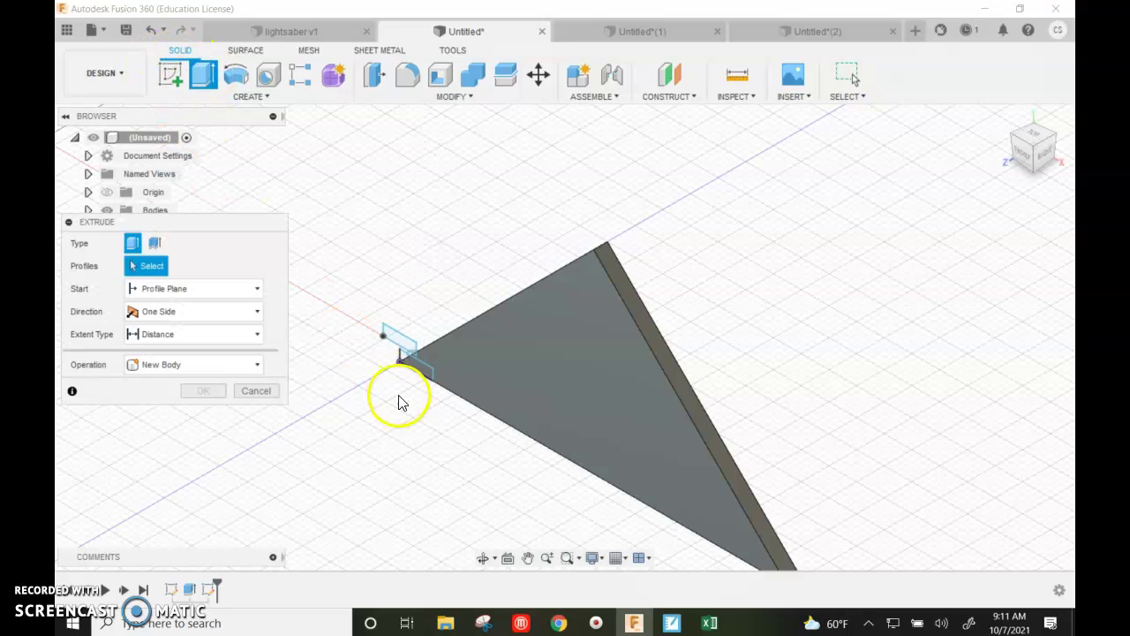
{"action": "scroll", "coordinate": [421, 398], "scroll_direction": "up", "scroll_amount": 2}
{"action": "left_click", "coordinate": [409, 357]}
{"action": "left_click", "coordinate": [395, 339]}
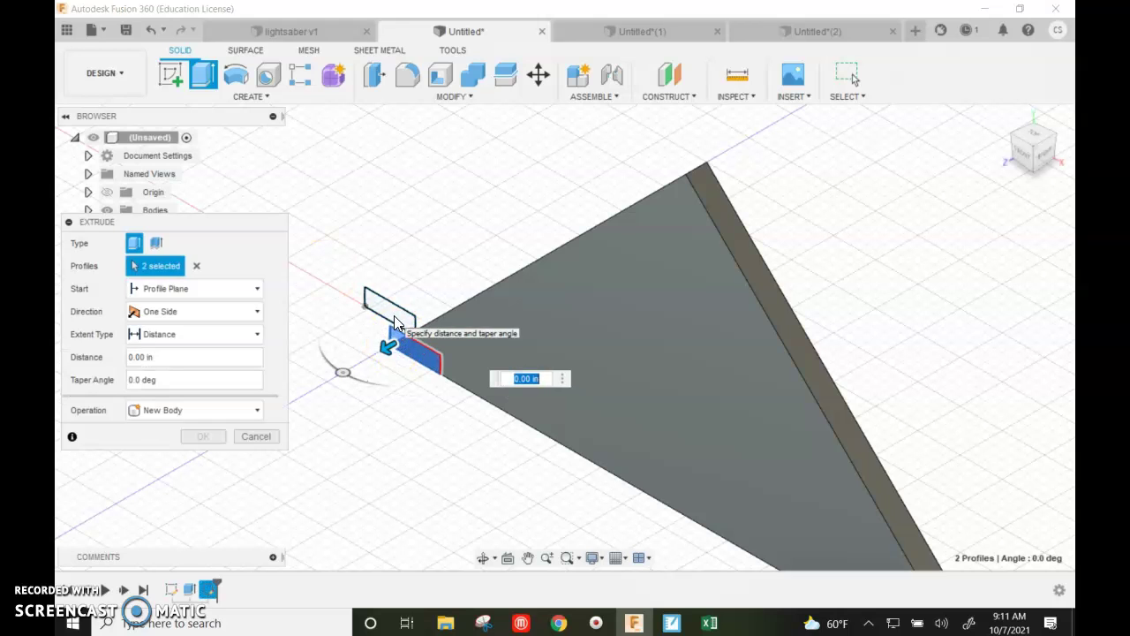
{"action": "scroll", "coordinate": [398, 327], "scroll_direction": "up", "scroll_amount": 3}
{"action": "left_click", "coordinate": [412, 331]}
{"action": "left_click", "coordinate": [342, 260]}
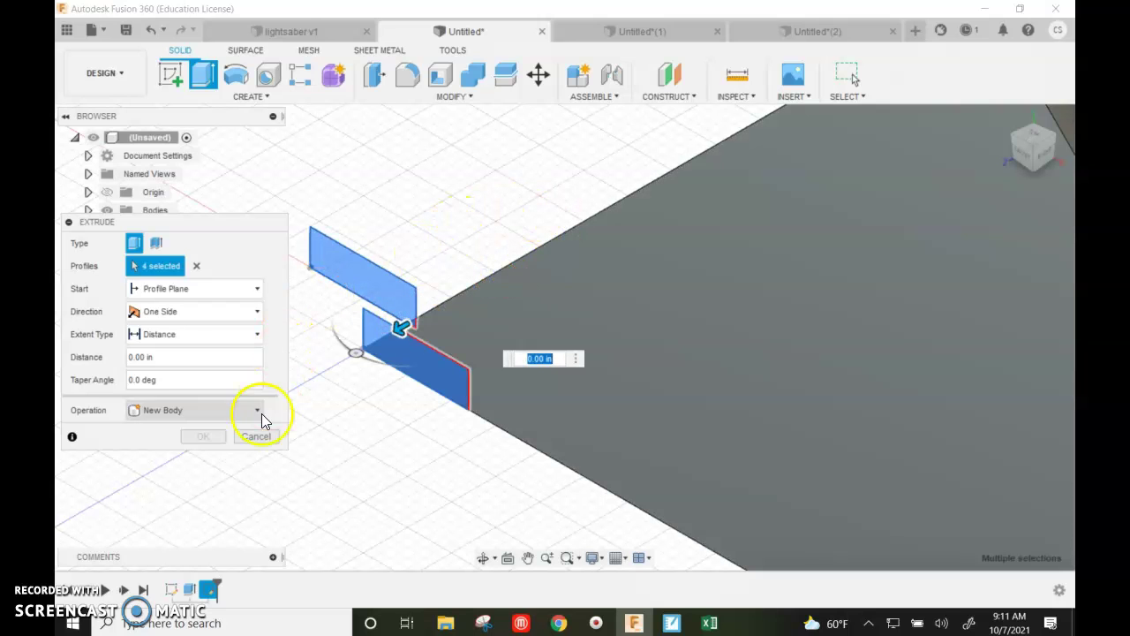
{"action": "scroll", "coordinate": [295, 401], "scroll_direction": "down", "scroll_amount": 2}
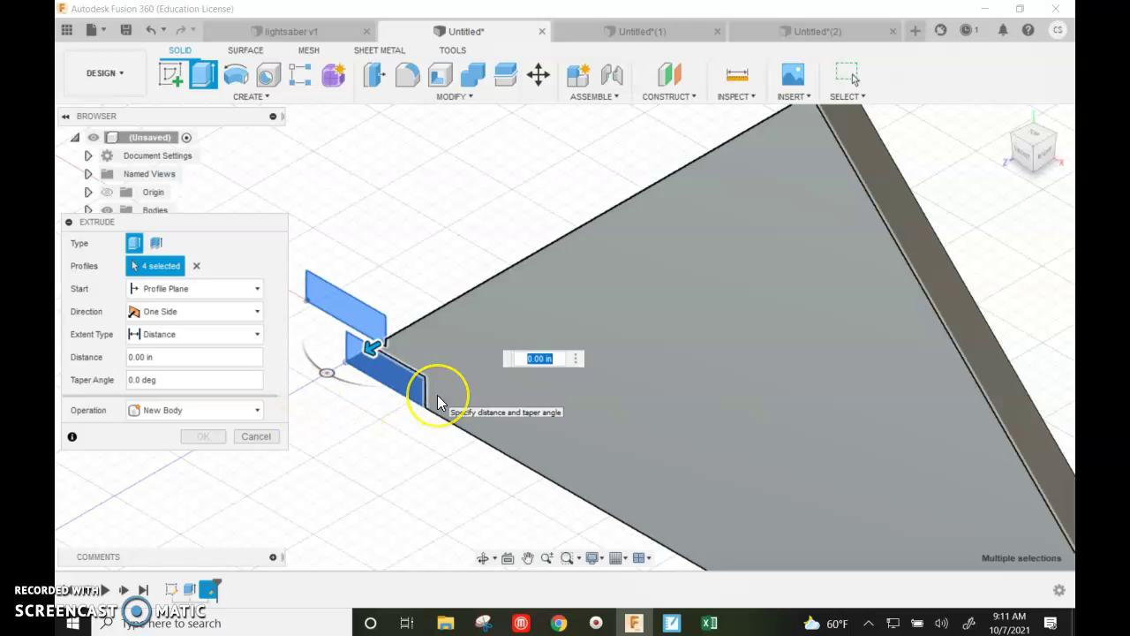
{"action": "key", "text": "BackSpace"}
{"action": "type", "text": ".1"}
{"action": "left_click", "coordinate": [486, 421]}
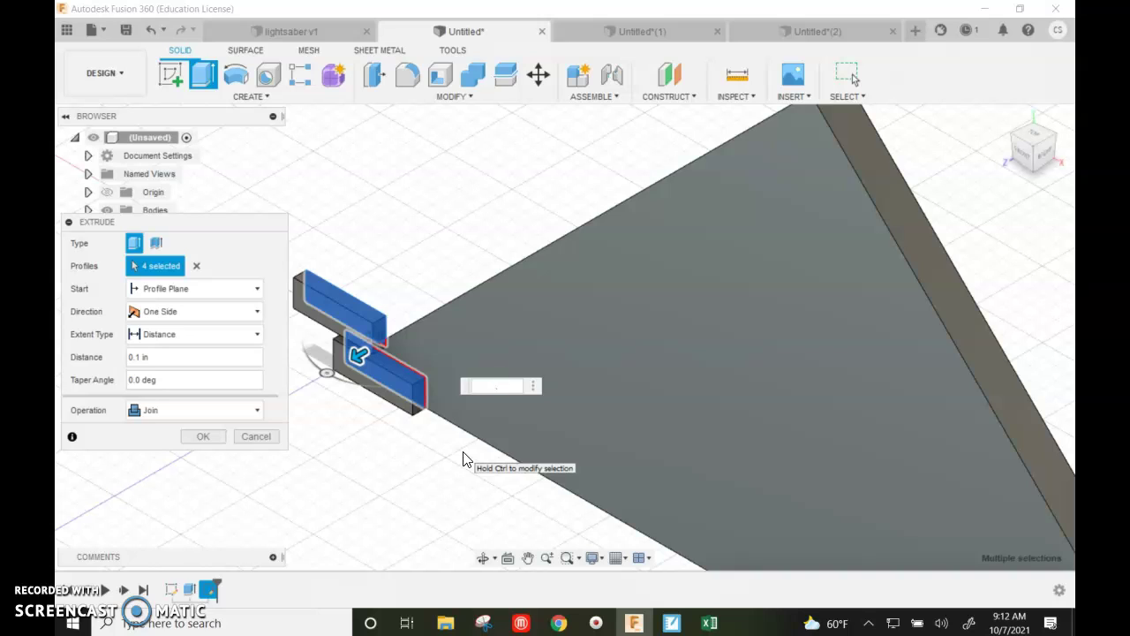
{"action": "type", "text": "05"}
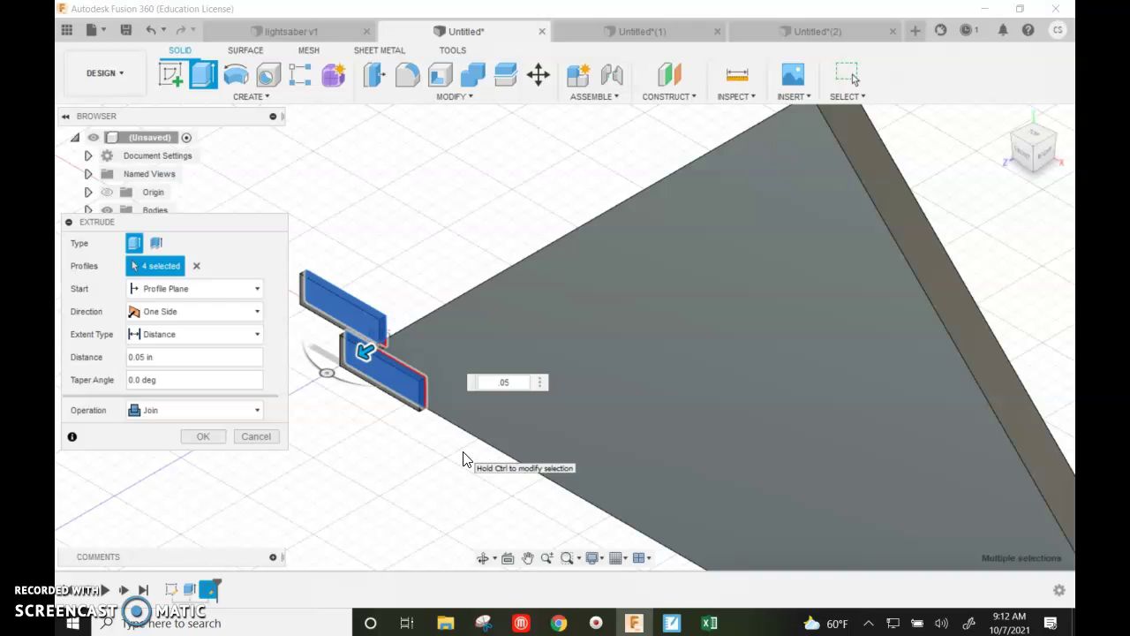
{"action": "left_click", "coordinate": [200, 451]}
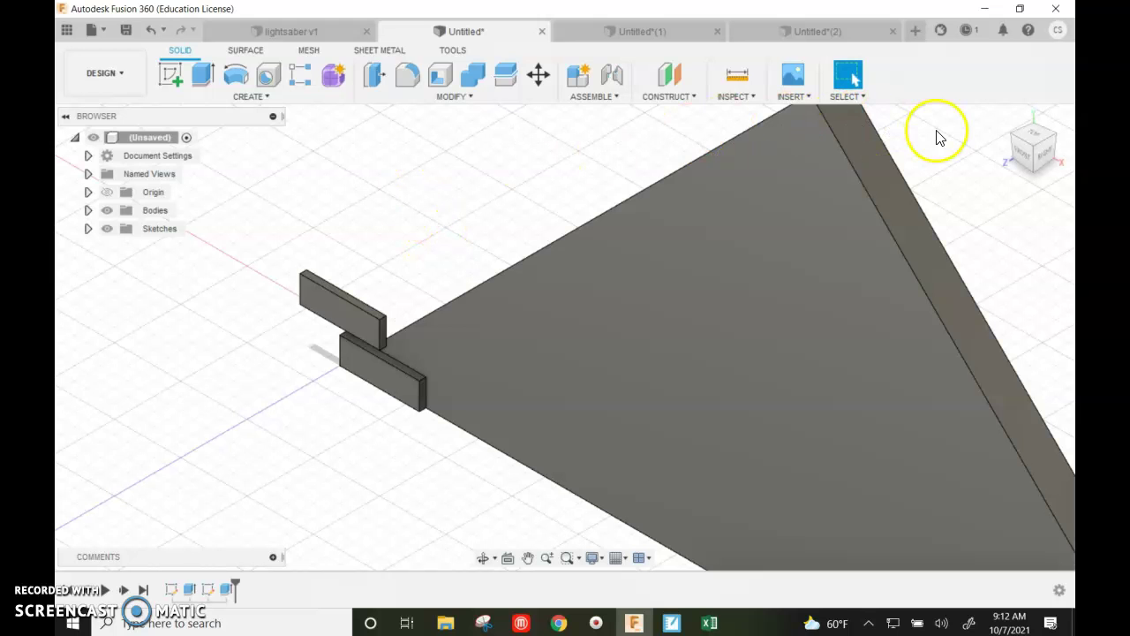
Step: Start a rectangular pattern of type Features and pick the extrusion of the two bricks as its object
{"action": "left_click_drag", "start_coordinate": [1020, 149], "coordinate": [1021, 157]}
{"action": "left_click", "coordinate": [1021, 157]}
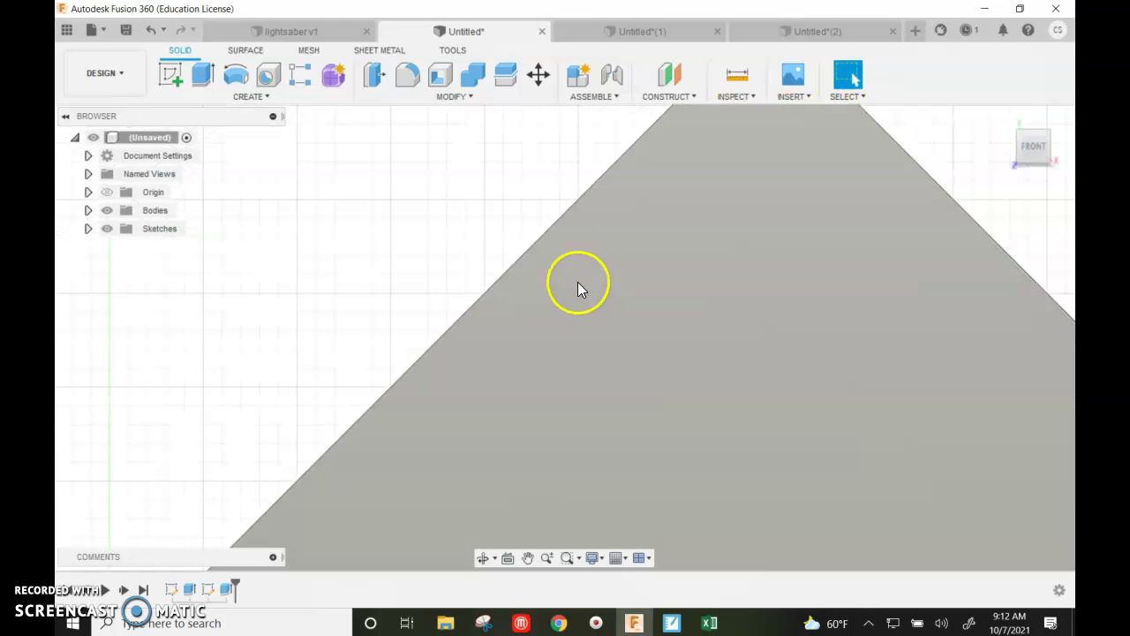
{"action": "scroll", "coordinate": [350, 551], "scroll_direction": "up", "scroll_amount": 2}
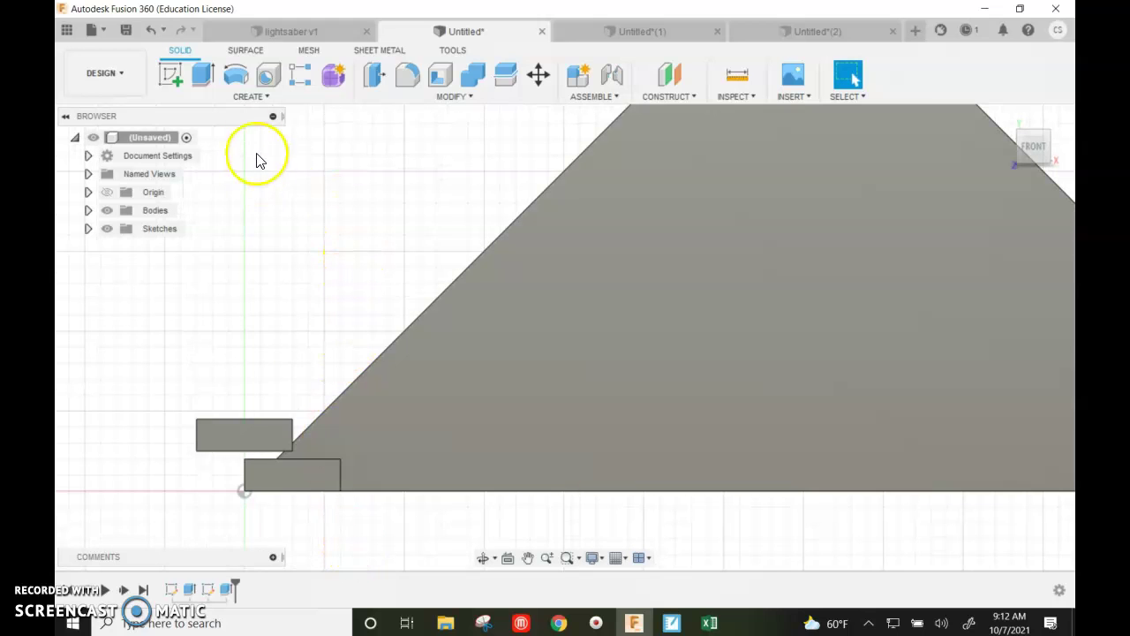
{"action": "left_click", "coordinate": [244, 97]}
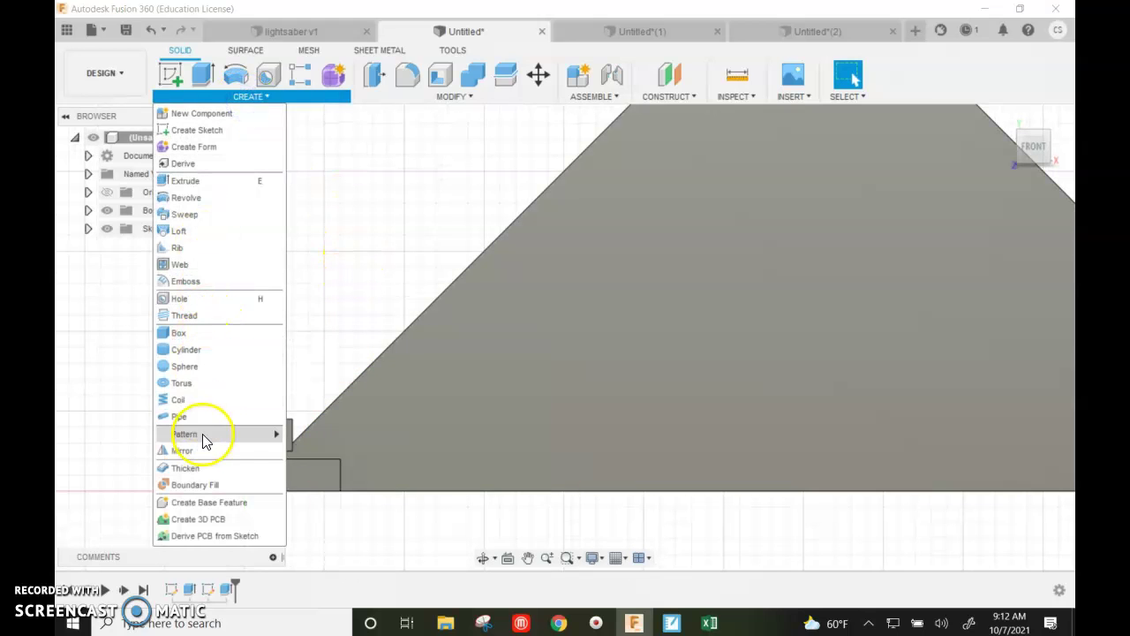
{"action": "mouse_move", "coordinate": [211, 440]}
{"action": "left_click", "coordinate": [334, 434]}
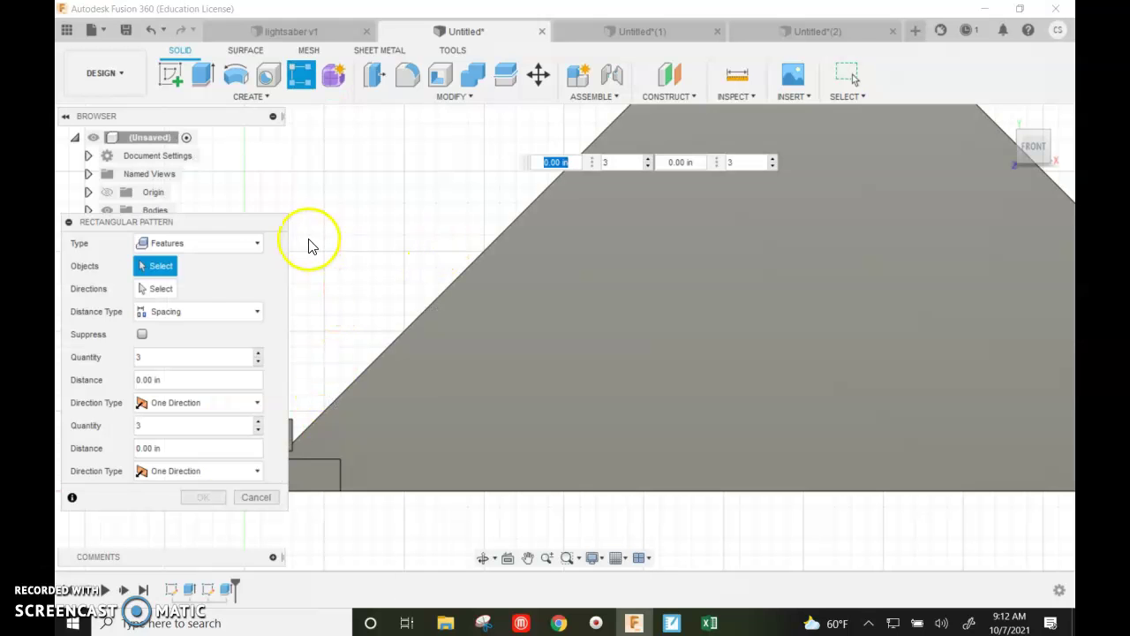
{"action": "left_click", "coordinate": [228, 226]}
{"action": "left_click_drag", "start_coordinate": [228, 226], "coordinate": [959, 248]}
{"action": "left_click", "coordinate": [921, 270]}
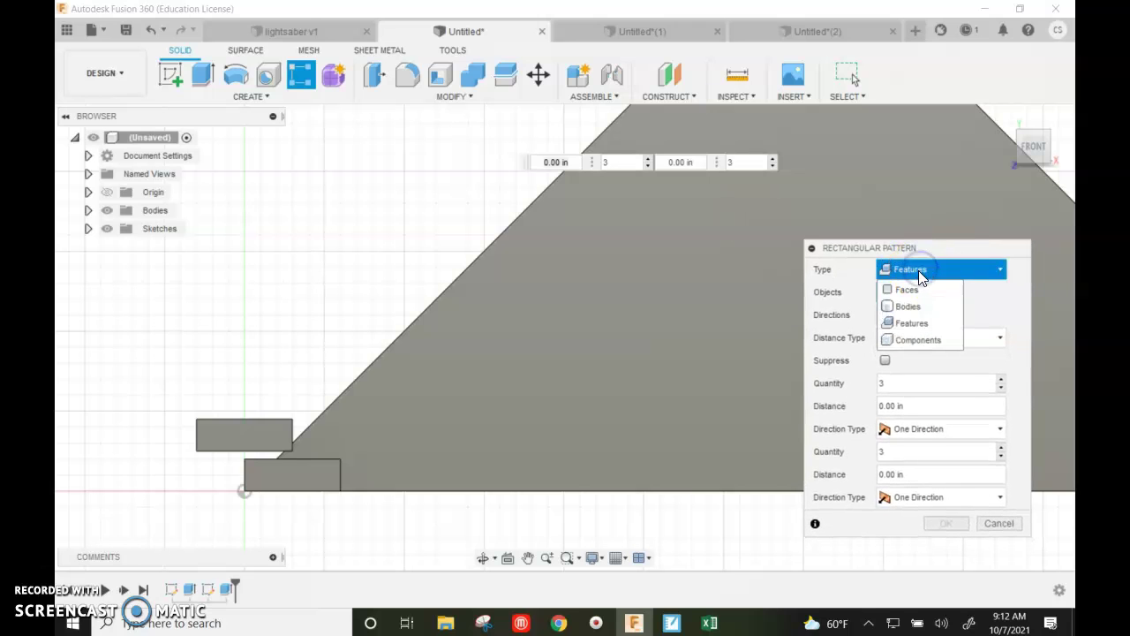
{"action": "left_click", "coordinate": [910, 324]}
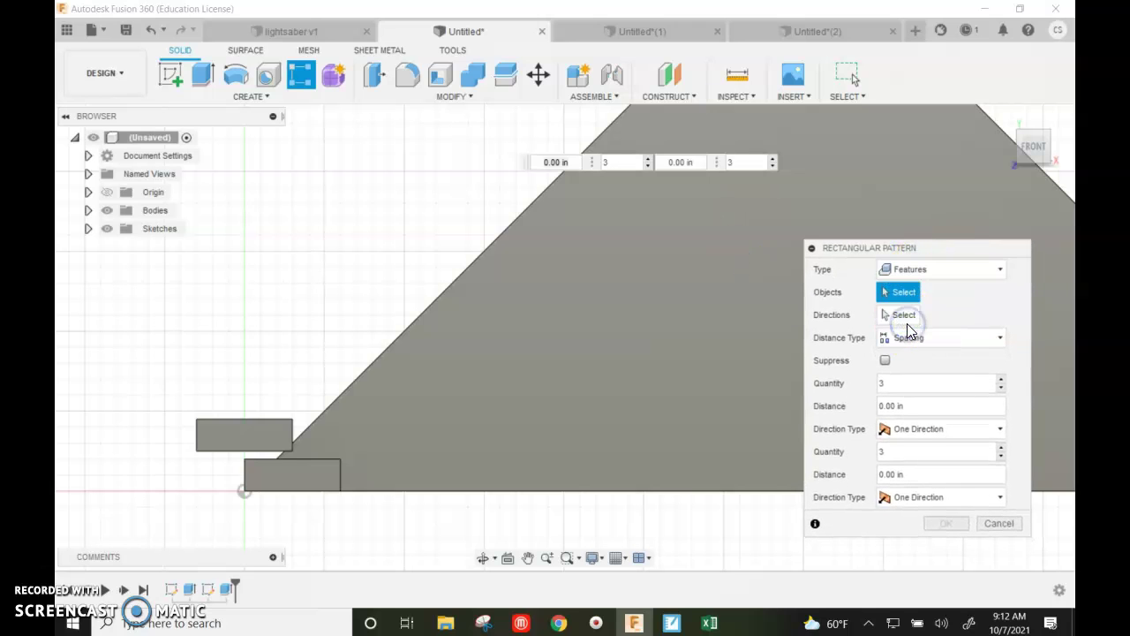
{"action": "left_click", "coordinate": [251, 446]}
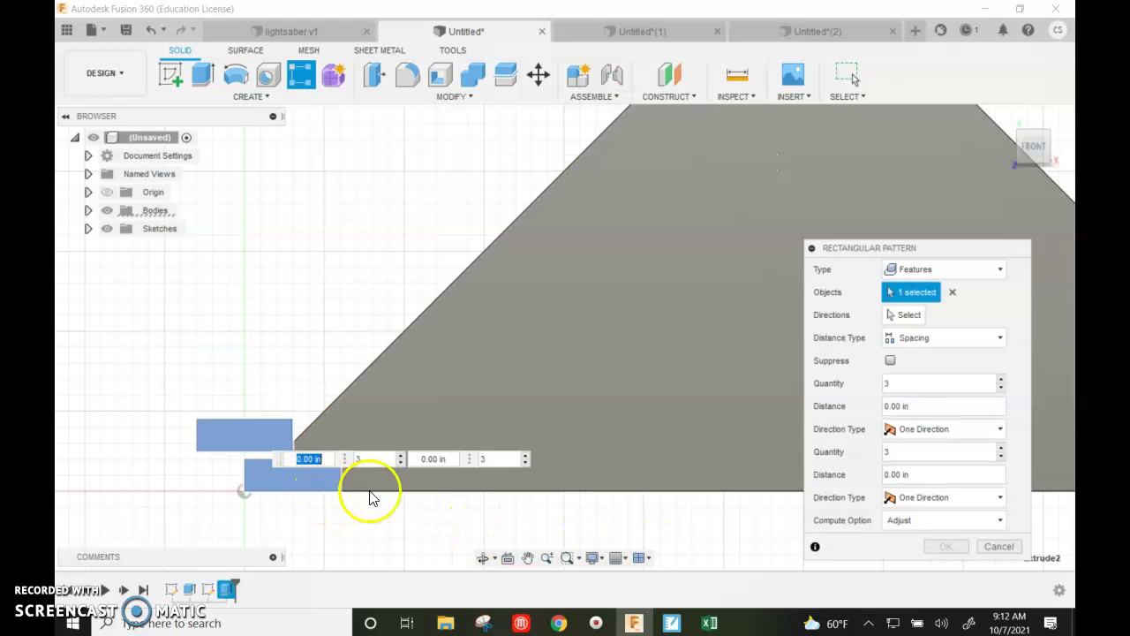
{"action": "left_click", "coordinate": [913, 322]}
{"action": "left_click", "coordinate": [914, 337]}
{"action": "left_click", "coordinate": [910, 379]}
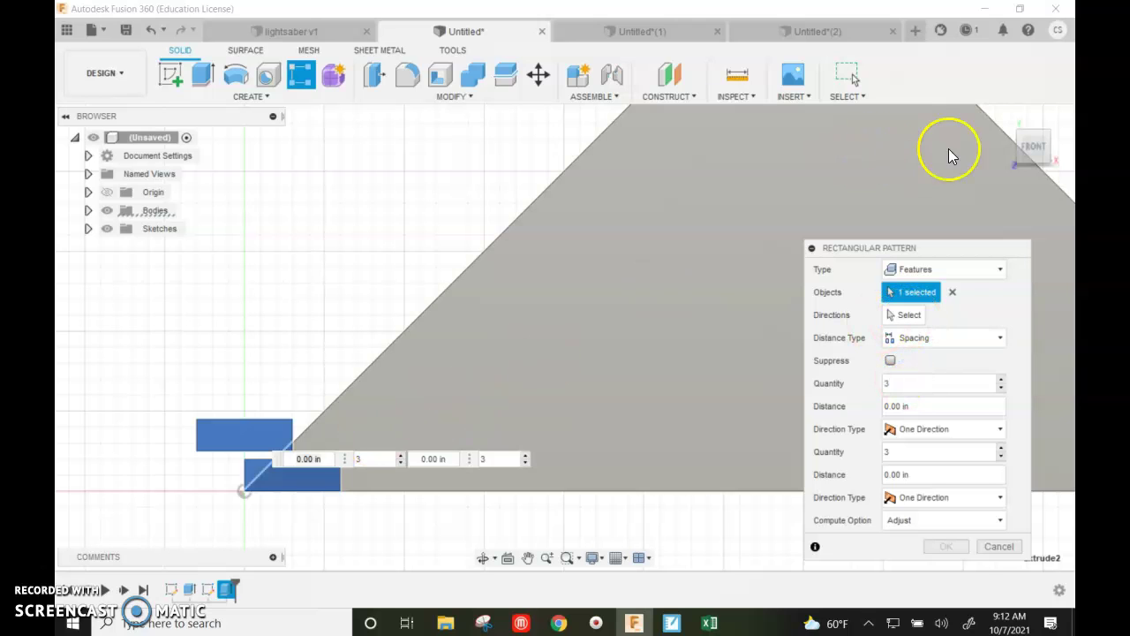
{"action": "left_click", "coordinate": [1007, 113]}
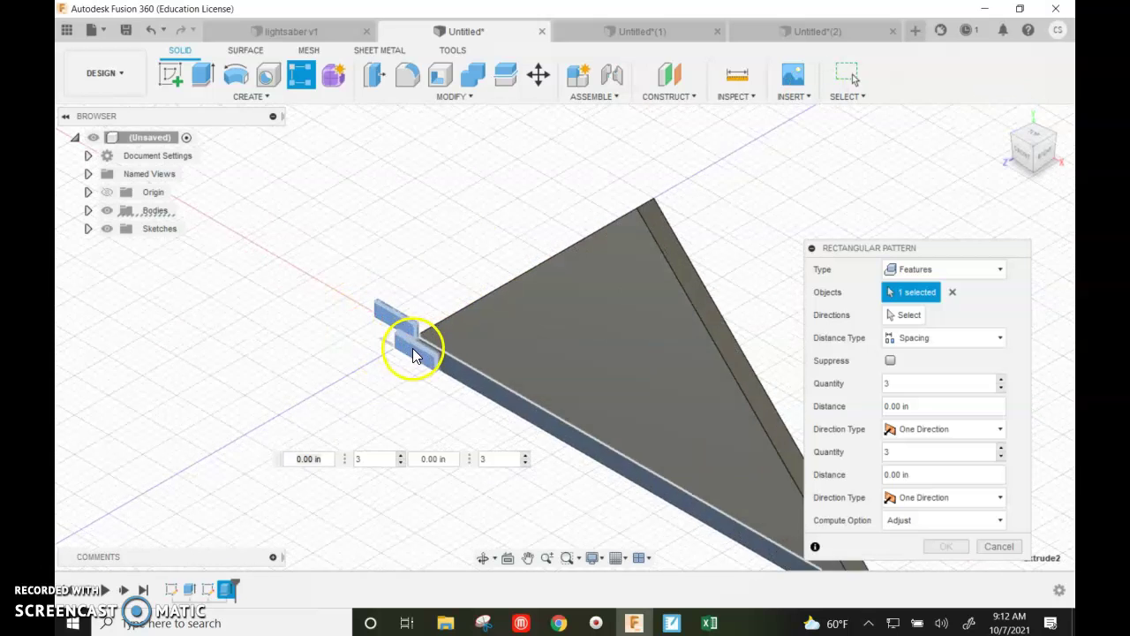
{"action": "scroll", "coordinate": [415, 344], "scroll_direction": "up", "scroll_amount": 2}
{"action": "left_click", "coordinate": [412, 328]}
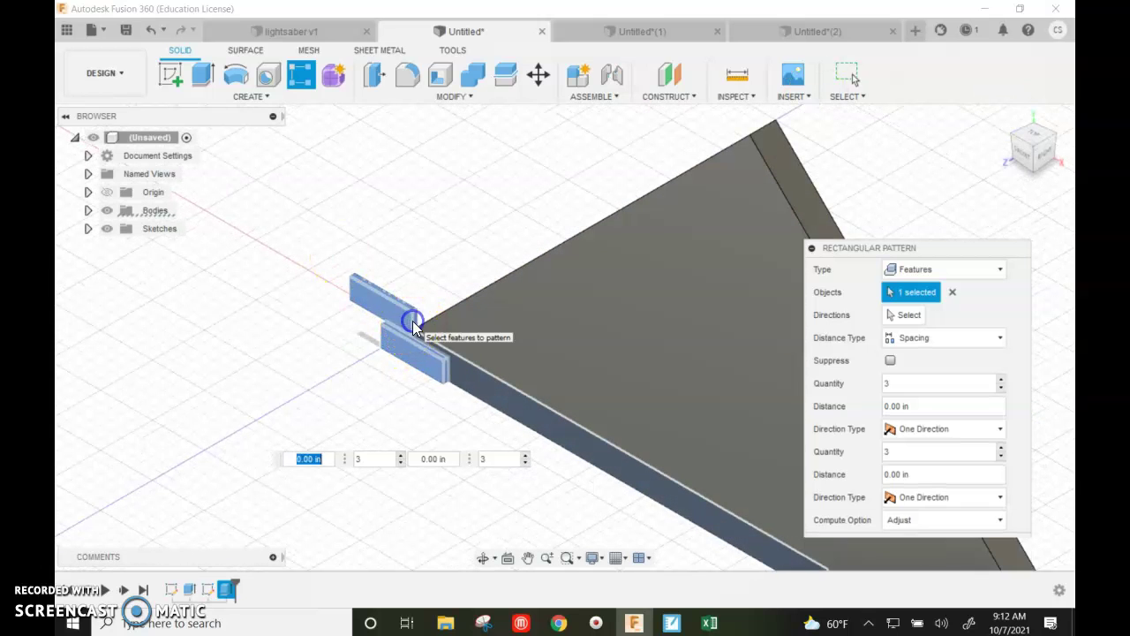
{"action": "left_click", "coordinate": [411, 329]}
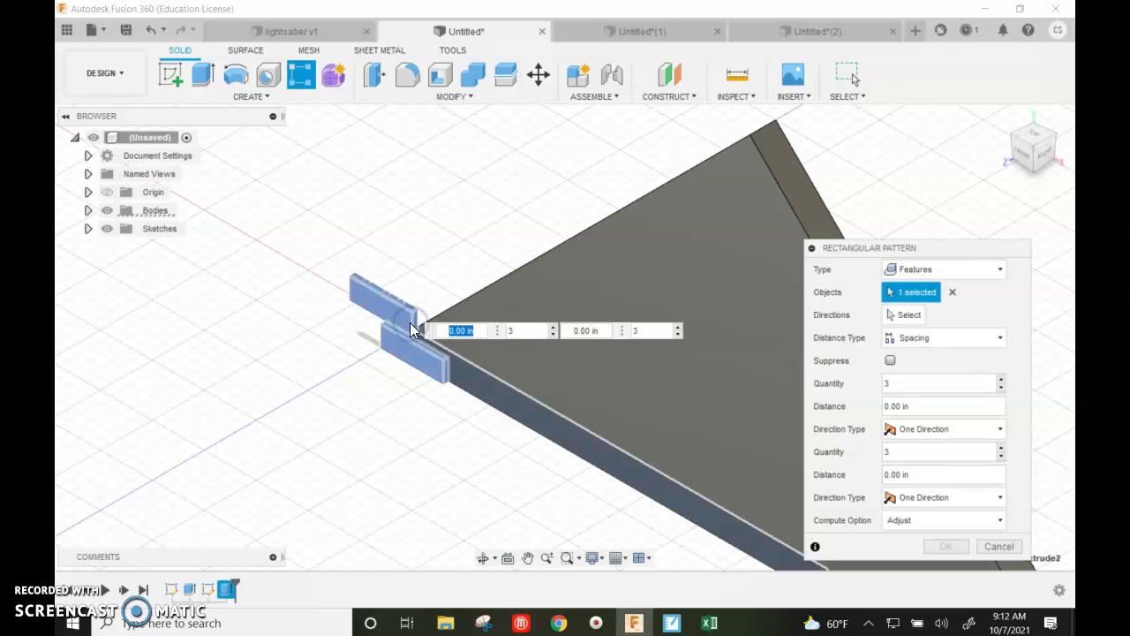
{"action": "left_click", "coordinate": [411, 327]}
{"action": "left_click", "coordinate": [408, 316]}
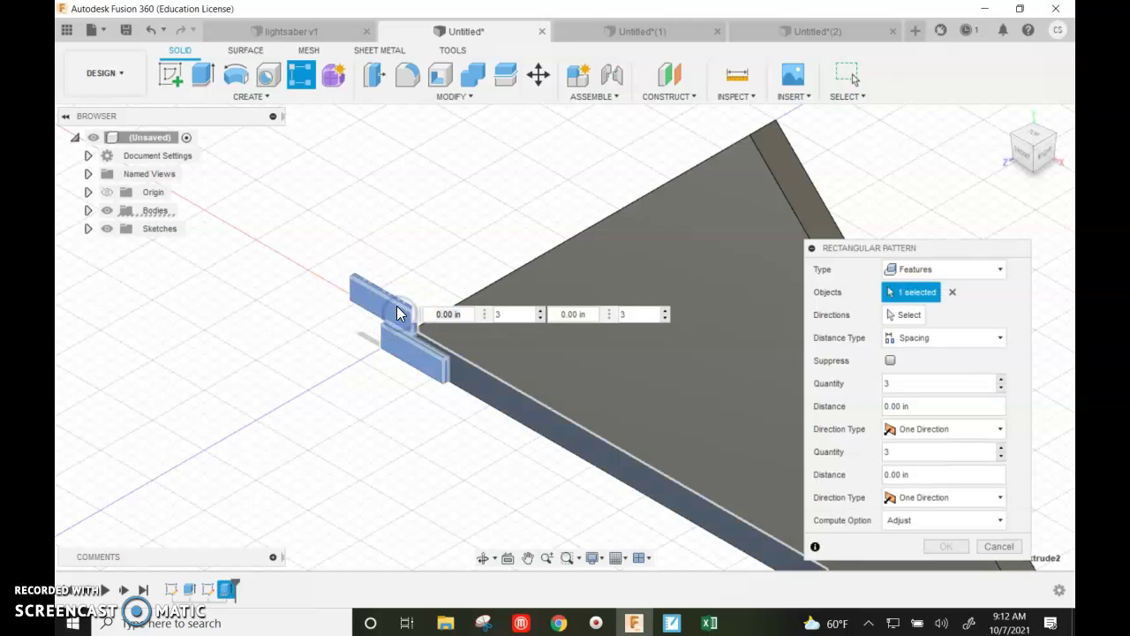
{"action": "left_click", "coordinate": [414, 344]}
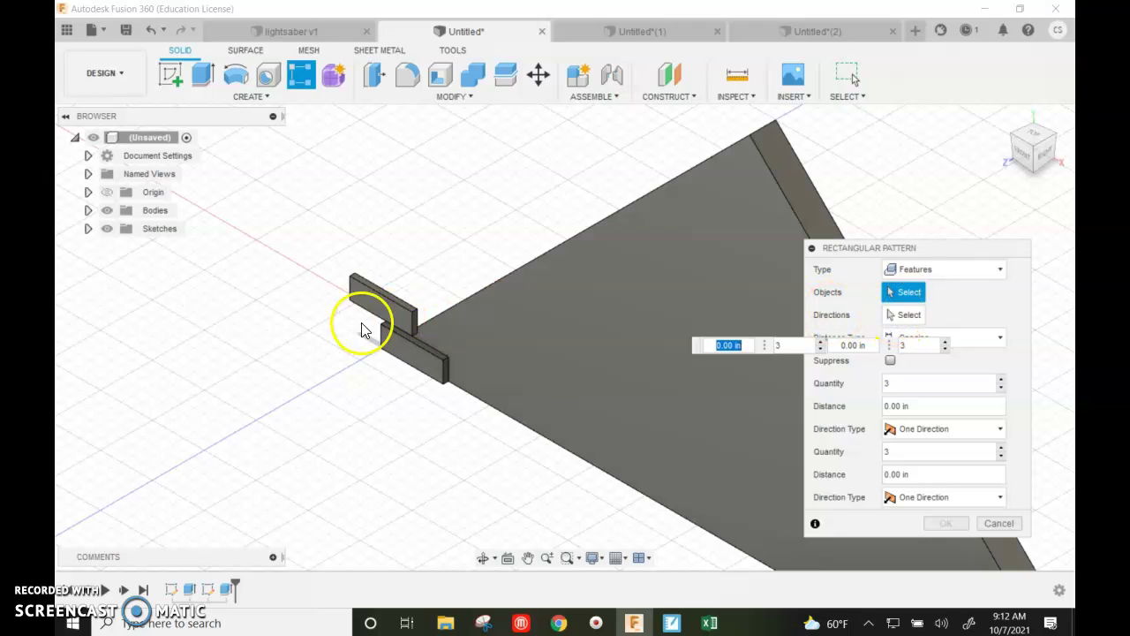
{"action": "left_click", "coordinate": [379, 309]}
Step: Pick an edge of the upper brick as the pattern direction and set the spacing along the base to -0.65 in
{"action": "left_click", "coordinate": [892, 317]}
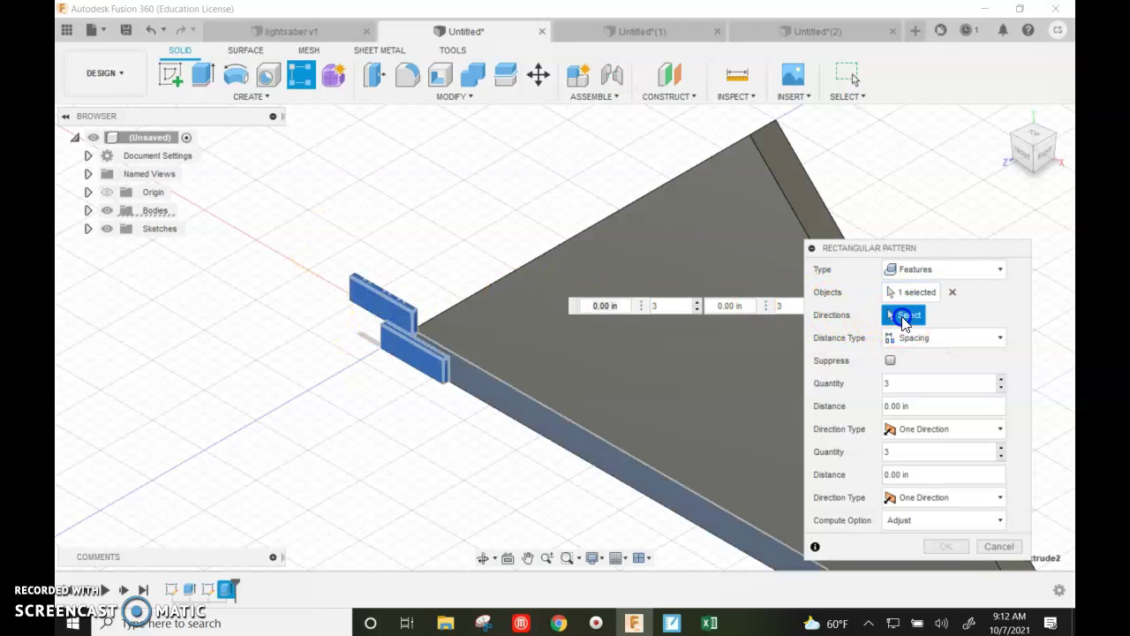
{"action": "left_click", "coordinate": [411, 318]}
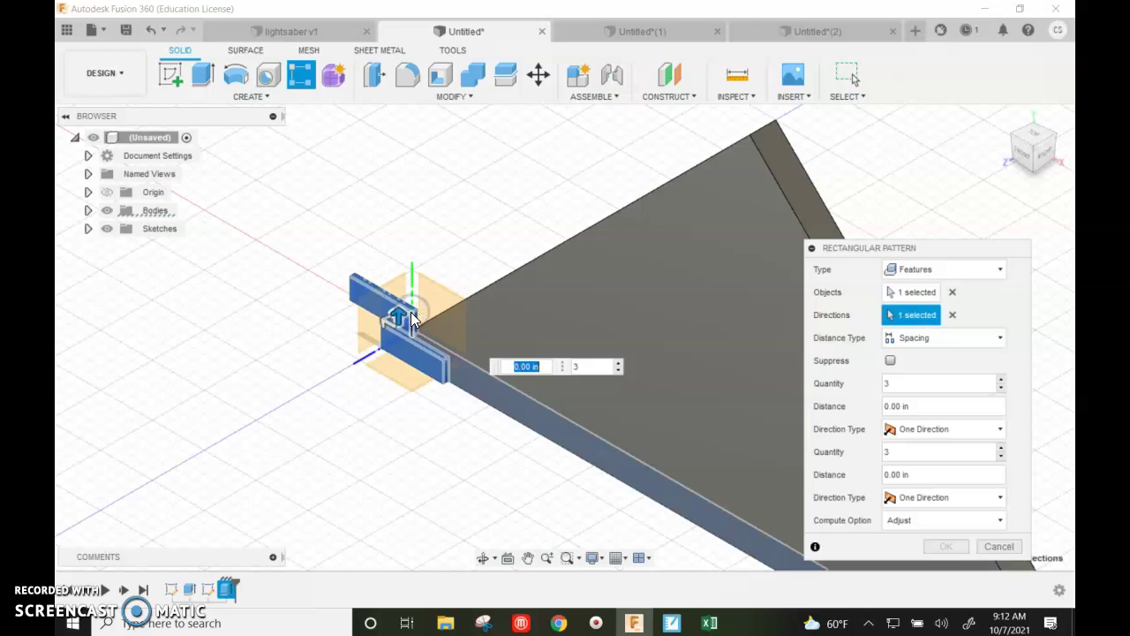
{"action": "left_click_drag", "start_coordinate": [386, 323], "coordinate": [463, 360]}
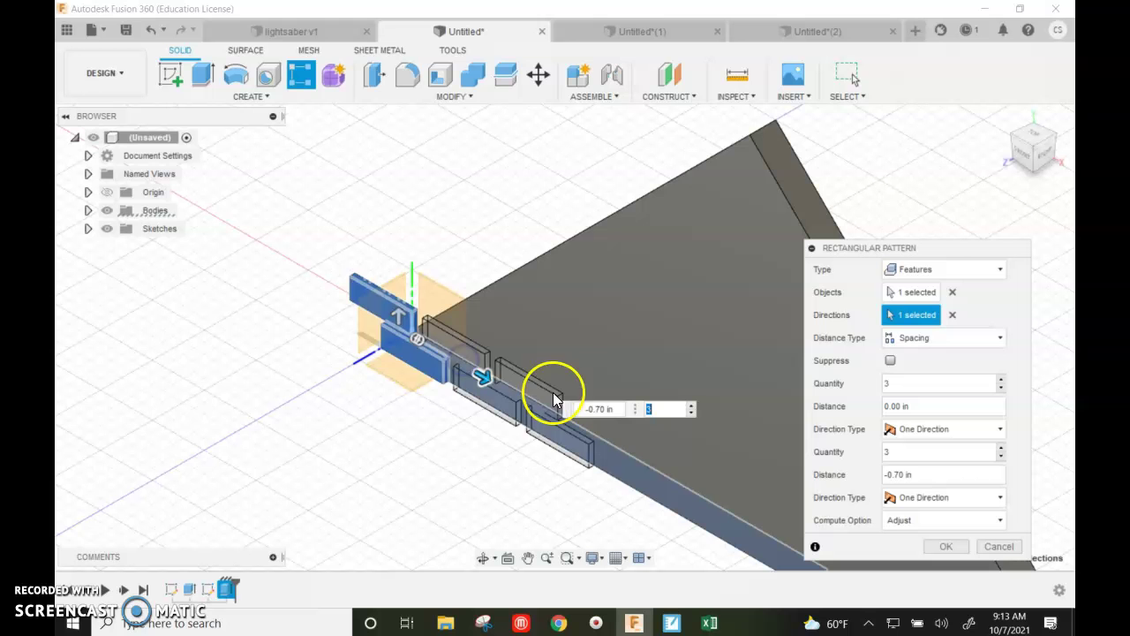
{"action": "left_click", "coordinate": [1017, 161]}
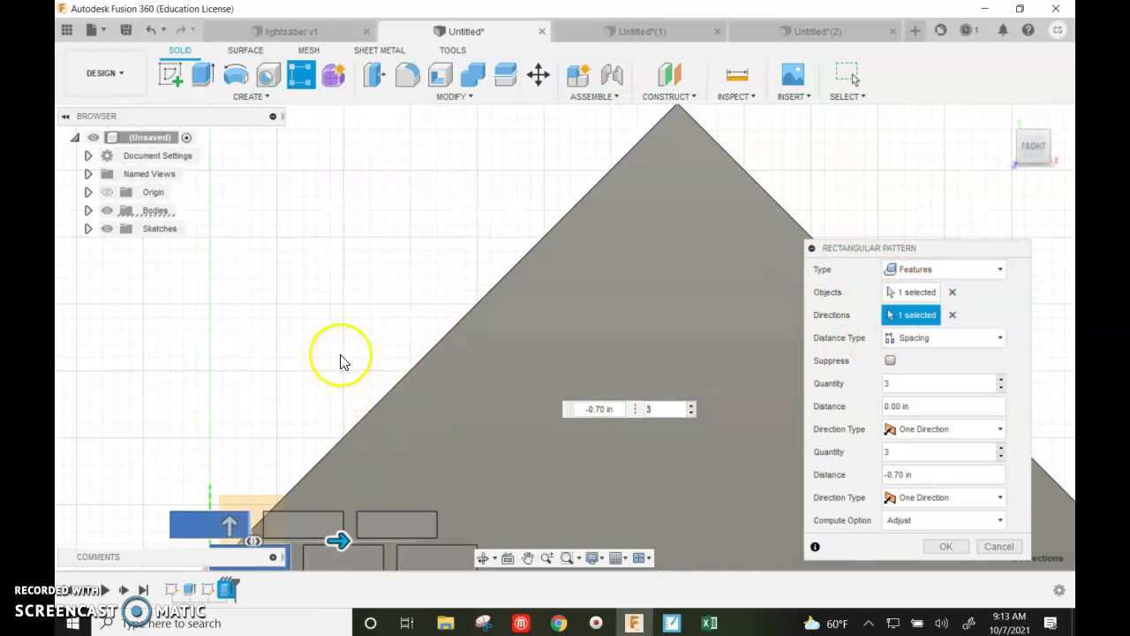
{"action": "scroll", "coordinate": [351, 494], "scroll_direction": "up", "scroll_amount": 5}
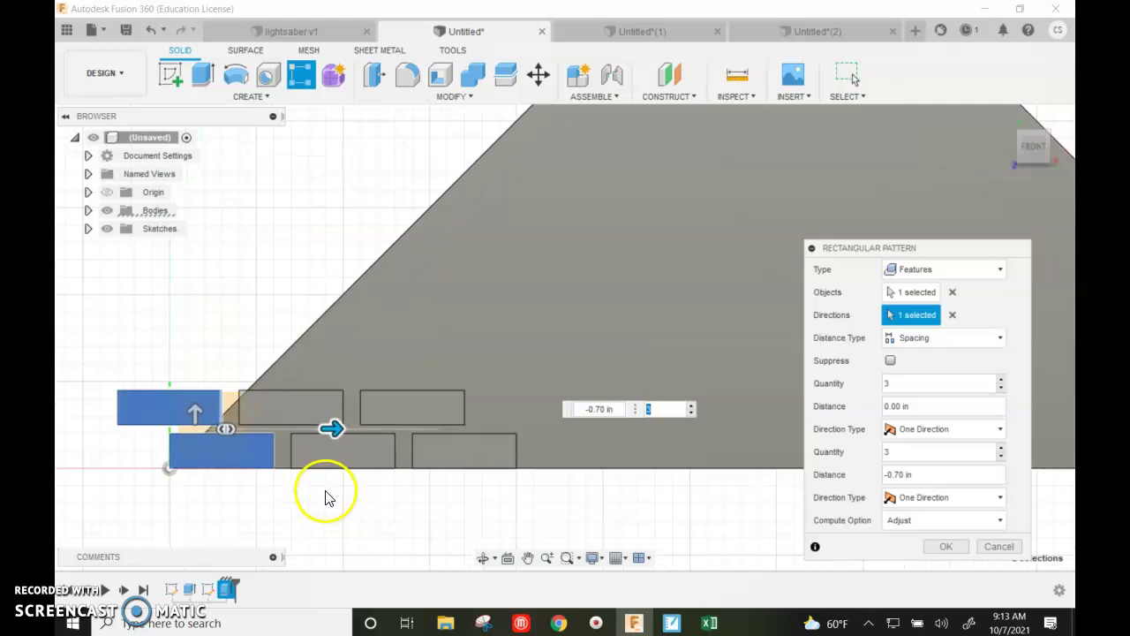
{"action": "scroll", "coordinate": [322, 493], "scroll_direction": "up", "scroll_amount": 3}
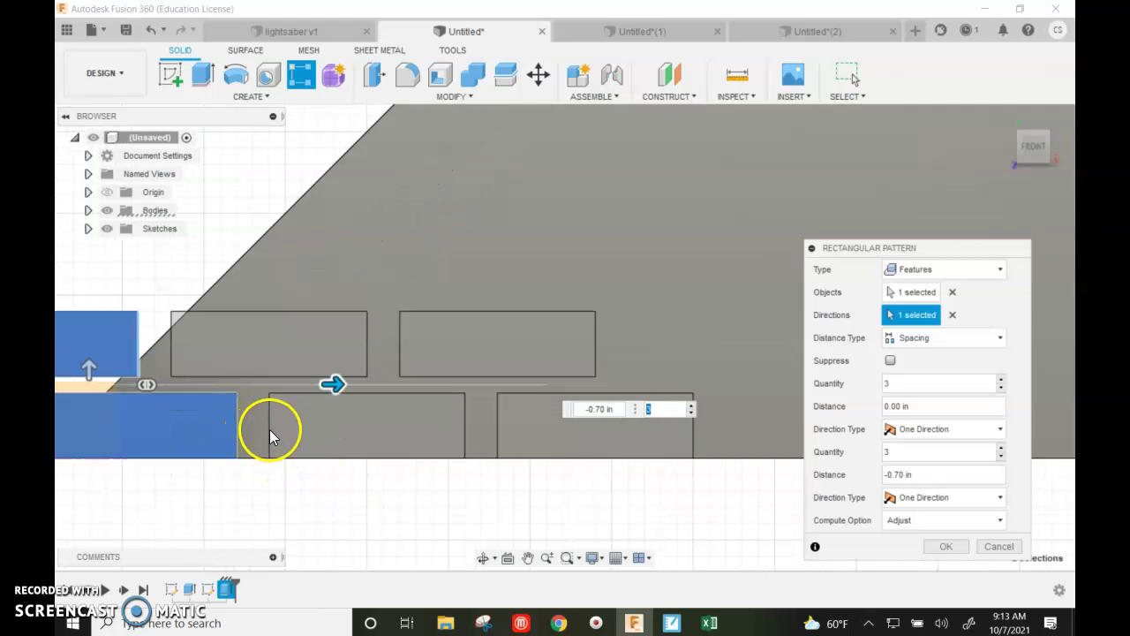
{"action": "left_click_drag", "start_coordinate": [339, 379], "coordinate": [329, 385]}
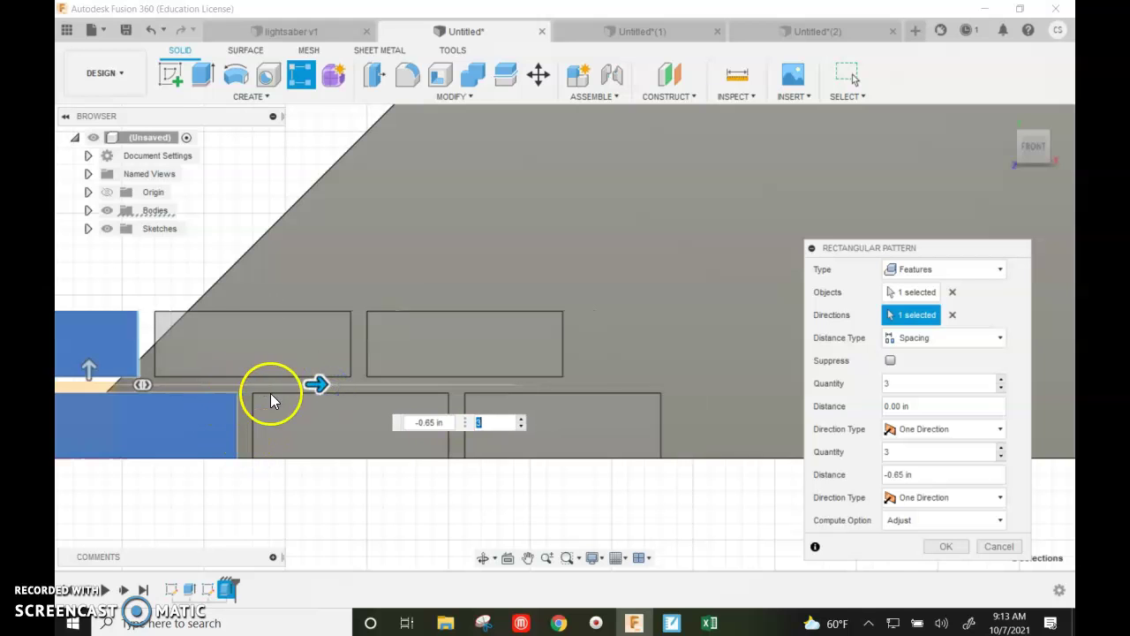
Step: Set the pattern quantity along the base to 11 and confirm the rectangular pattern
{"action": "scroll", "coordinate": [538, 396], "scroll_direction": "down", "scroll_amount": 3}
{"action": "scroll", "coordinate": [666, 302], "scroll_direction": "down", "scroll_amount": 3}
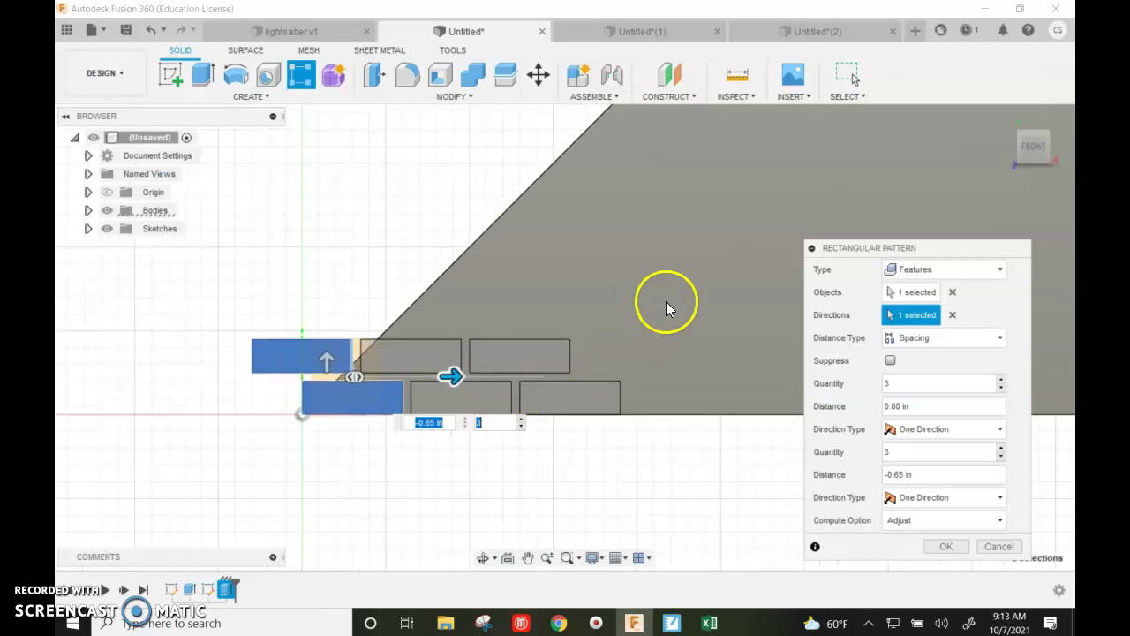
{"action": "scroll", "coordinate": [364, 270], "scroll_direction": "down", "scroll_amount": 3}
{"action": "scroll", "coordinate": [603, 404], "scroll_direction": "up", "scroll_amount": 2}
{"action": "scroll", "coordinate": [585, 419], "scroll_direction": "down", "scroll_amount": 3}
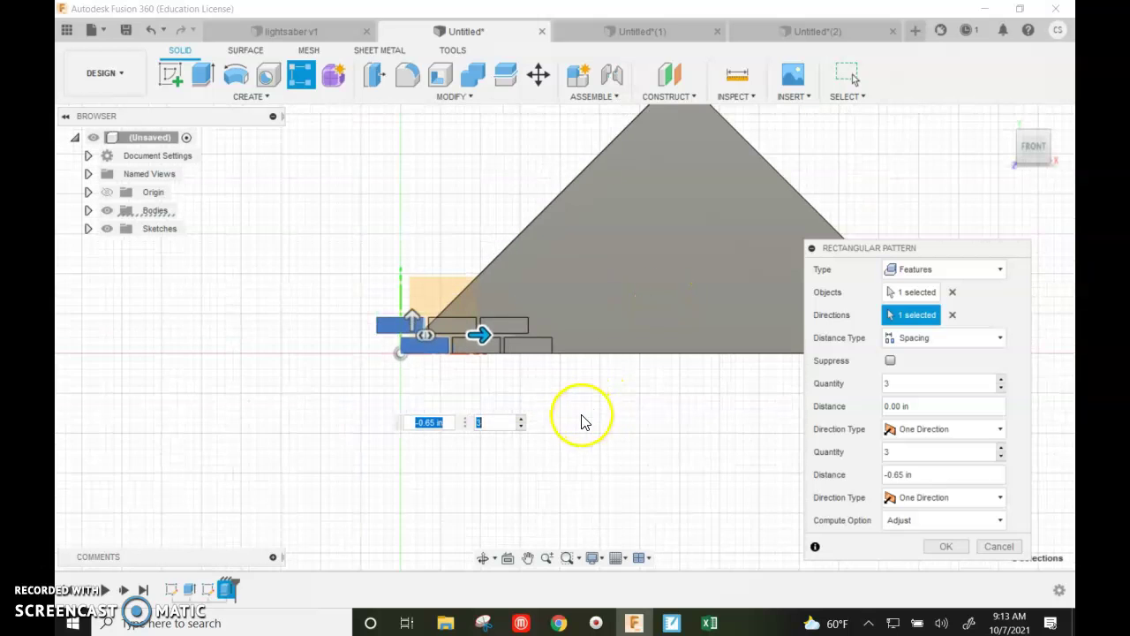
{"action": "scroll", "coordinate": [565, 422], "scroll_direction": "up", "scroll_amount": 1}
{"action": "left_click_drag", "start_coordinate": [886, 248], "coordinate": [160, 305]}
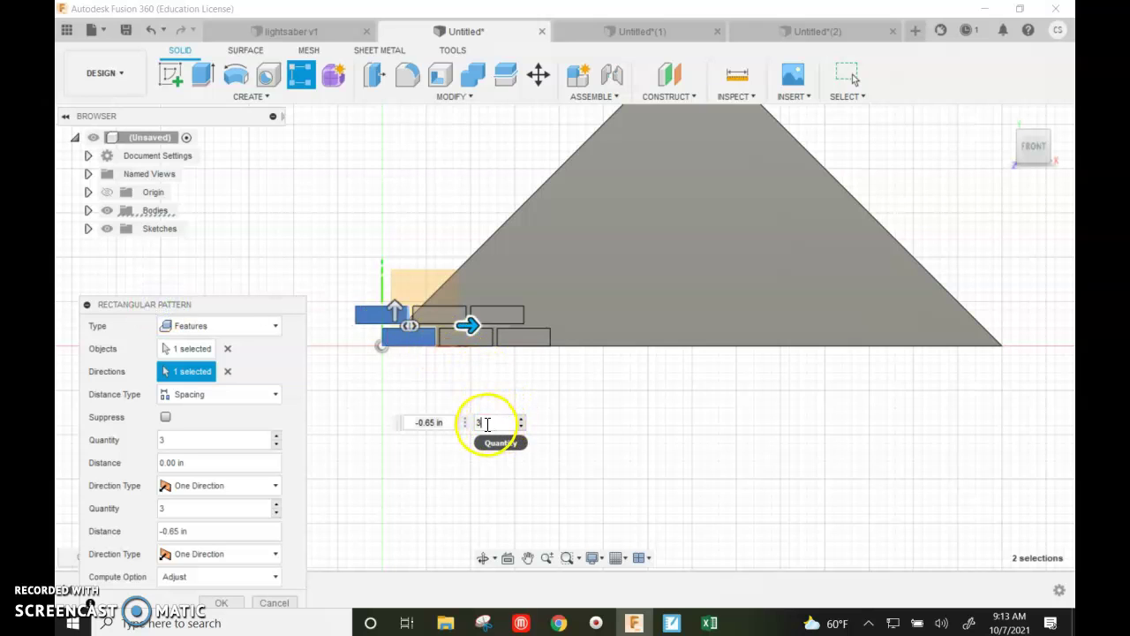
{"action": "left_click", "coordinate": [455, 328]}
{"action": "type", "text": "4"}
{"action": "left_click", "coordinate": [675, 358]}
{"action": "left_click", "coordinate": [673, 360]}
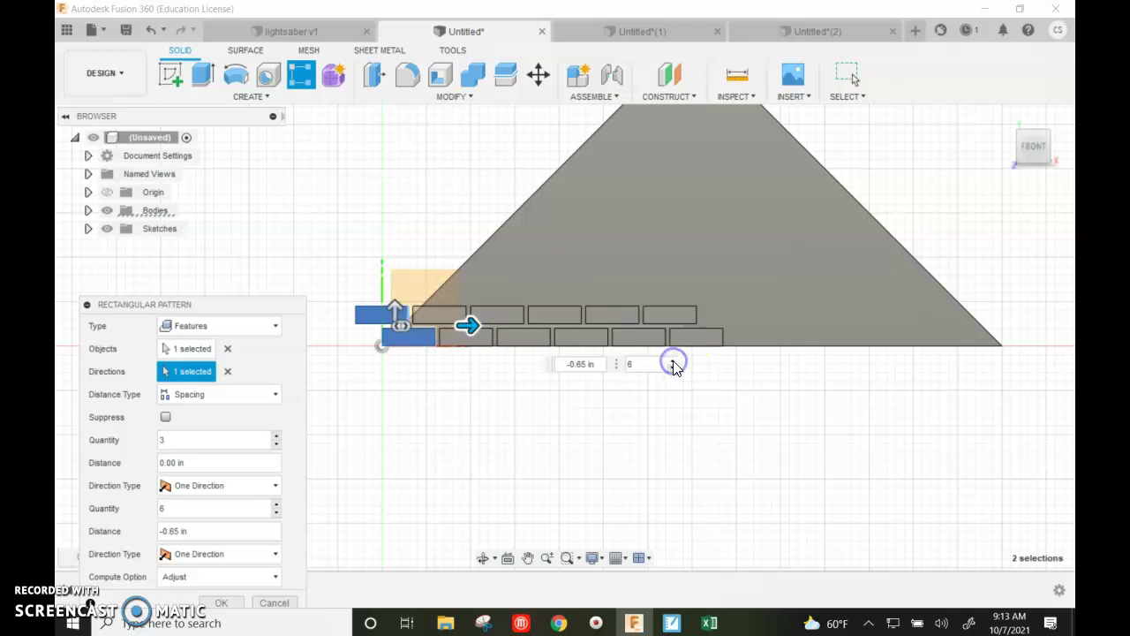
{"action": "left_click", "coordinate": [673, 360]}
{"action": "left_click", "coordinate": [673, 360]}
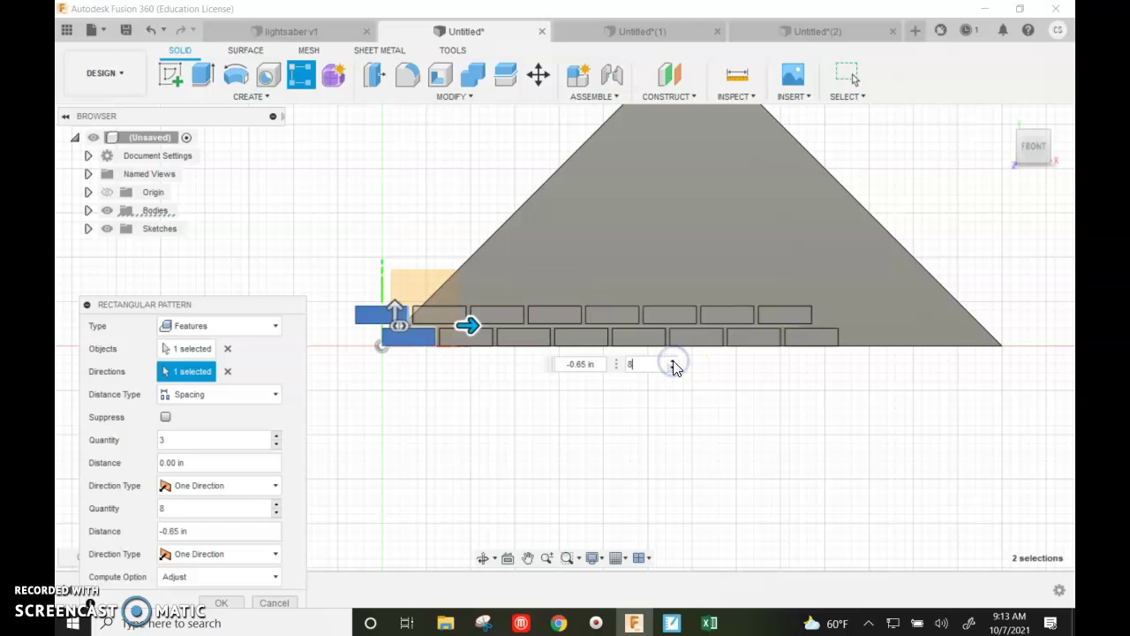
{"action": "left_click", "coordinate": [673, 360]}
{"action": "left_click", "coordinate": [673, 360]}
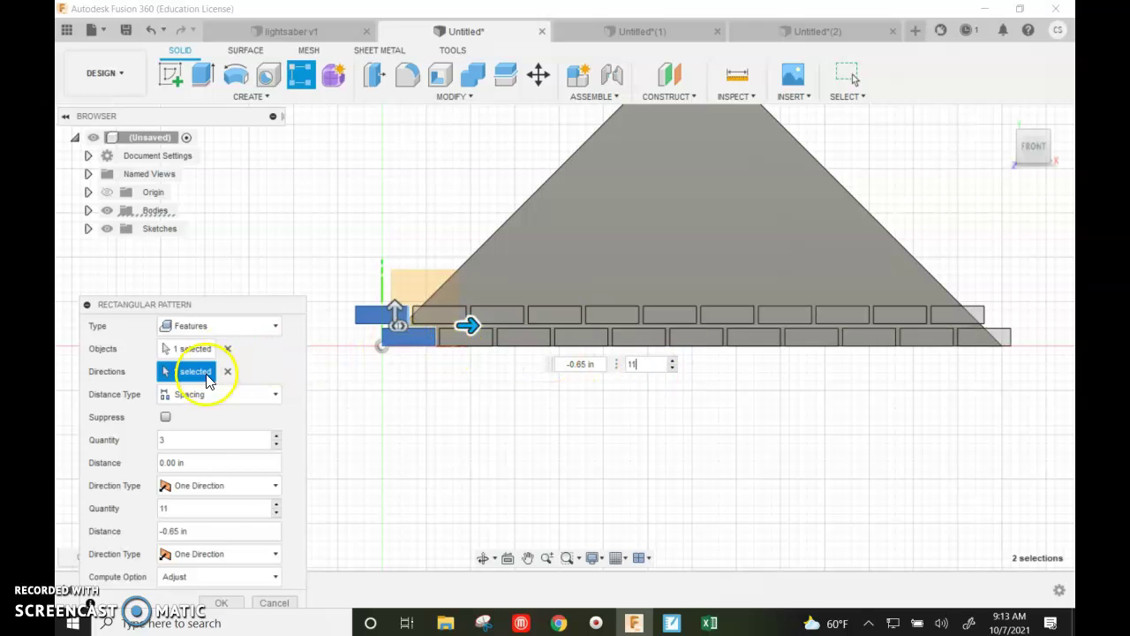
{"action": "left_click", "coordinate": [221, 602]}
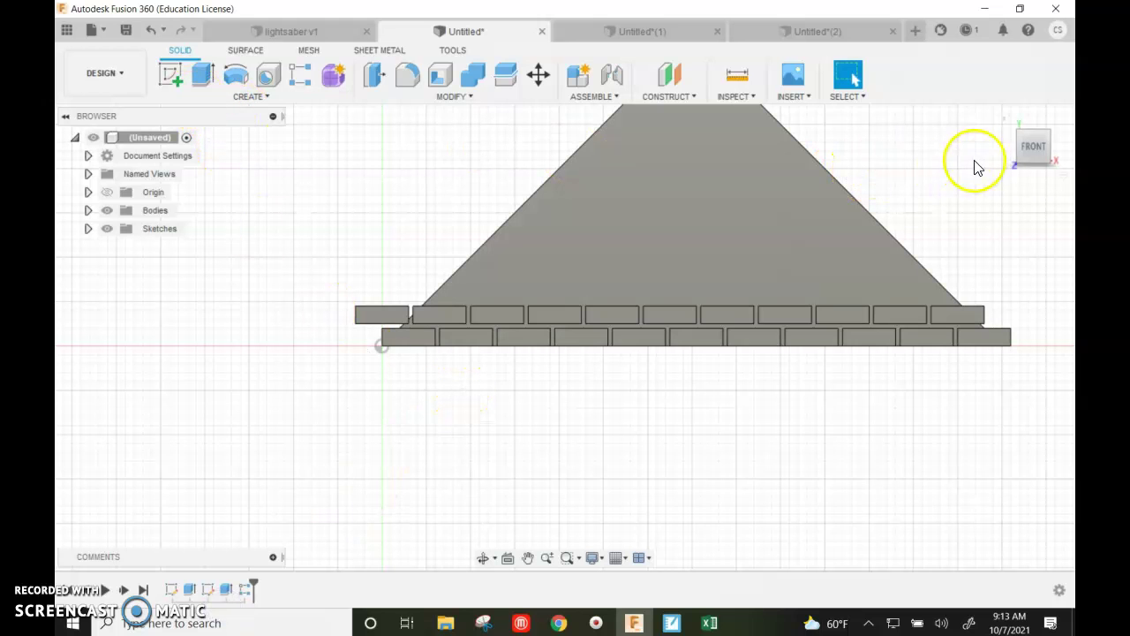
Step: Start a second rectangular pattern of type Features and pick both complete rows of bricks as its objects
{"action": "left_click_drag", "start_coordinate": [1018, 161], "coordinate": [1011, 167]}
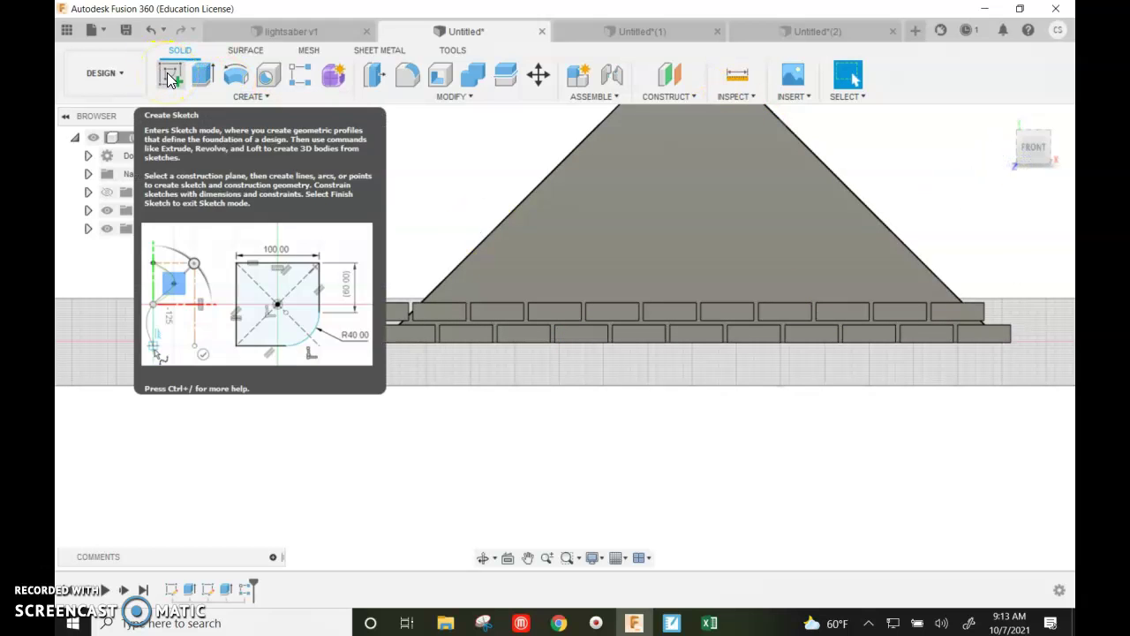
{"action": "left_click", "coordinate": [267, 97]}
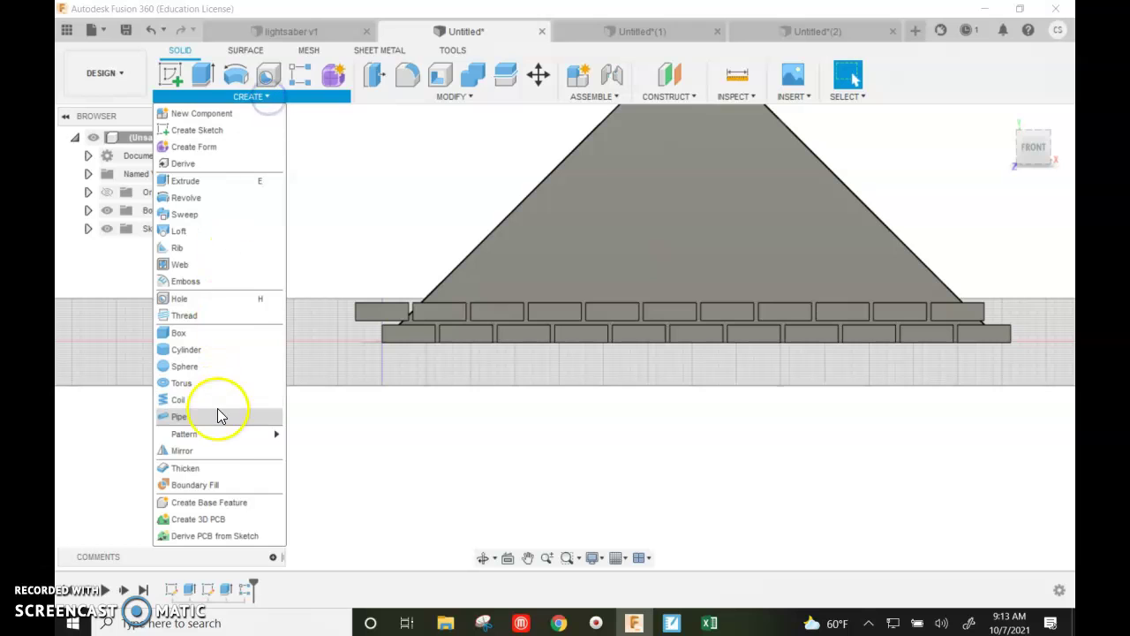
{"action": "mouse_move", "coordinate": [221, 431]}
{"action": "left_click", "coordinate": [350, 435]}
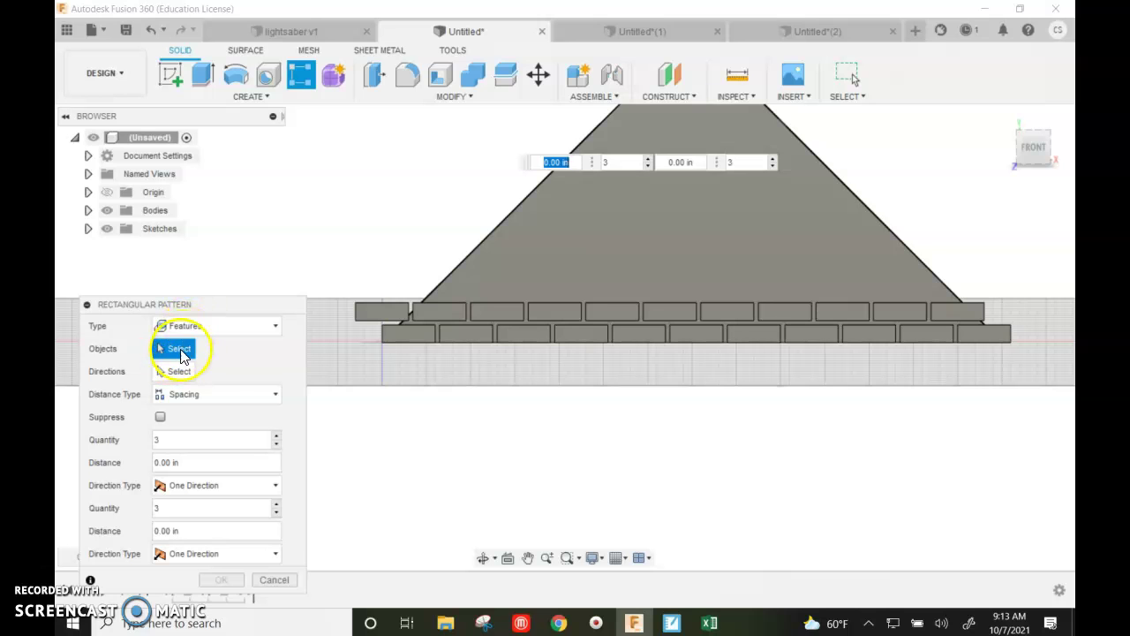
{"action": "left_click_drag", "start_coordinate": [347, 287], "coordinate": [1022, 387]}
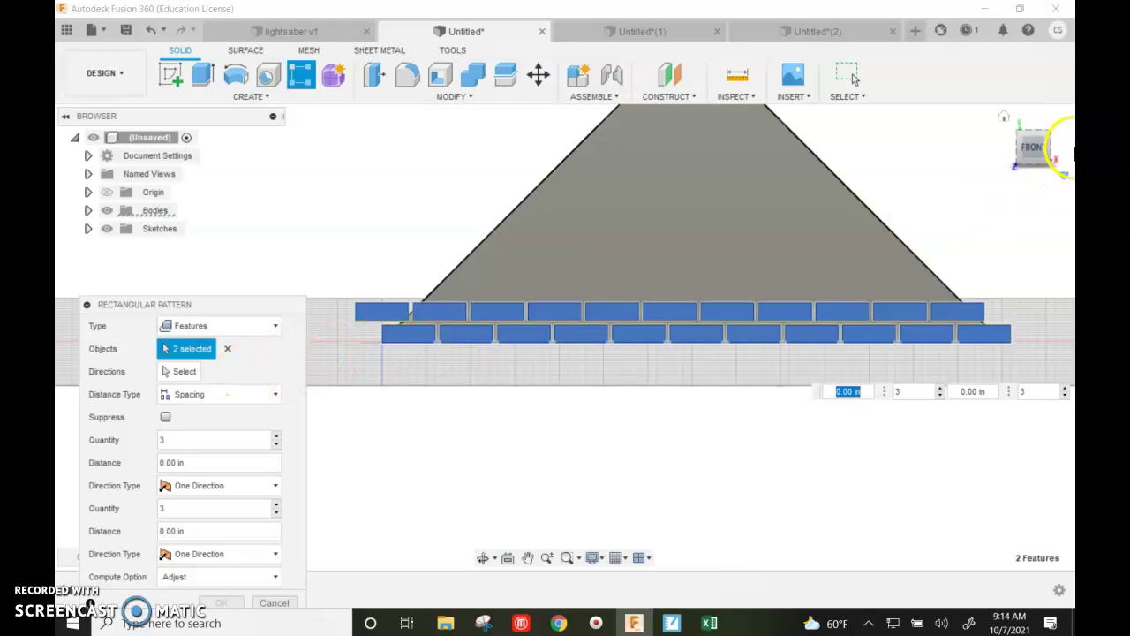
Step: Pick a brick edge in the upper row as the direction and set the upward row spacing to -0.50 in
{"action": "left_click", "coordinate": [194, 372]}
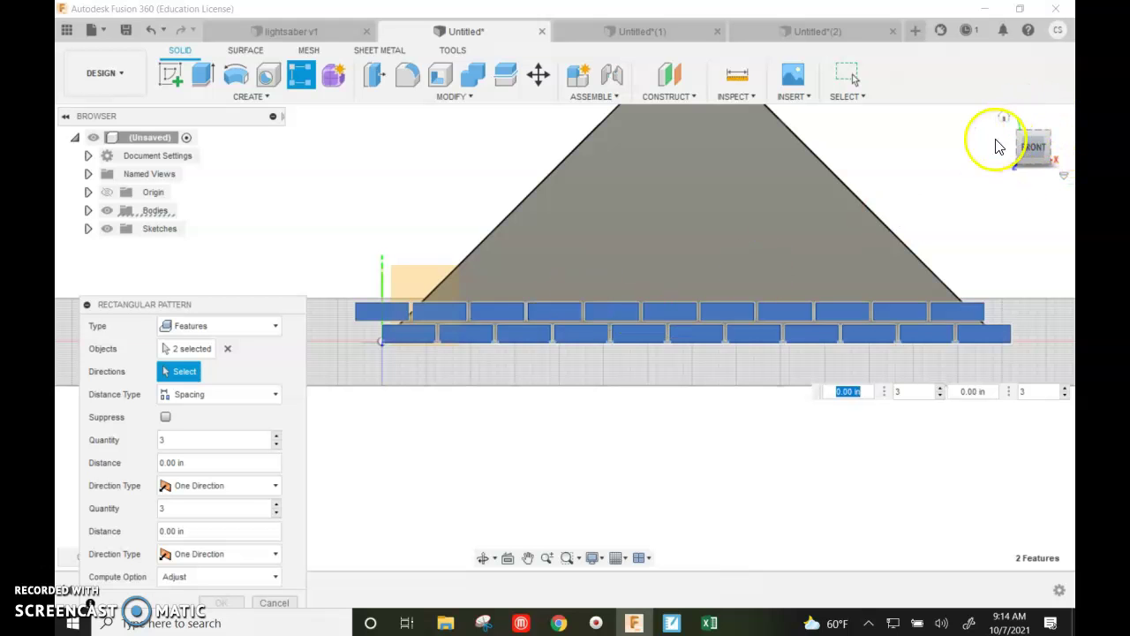
{"action": "left_click", "coordinate": [1054, 141]}
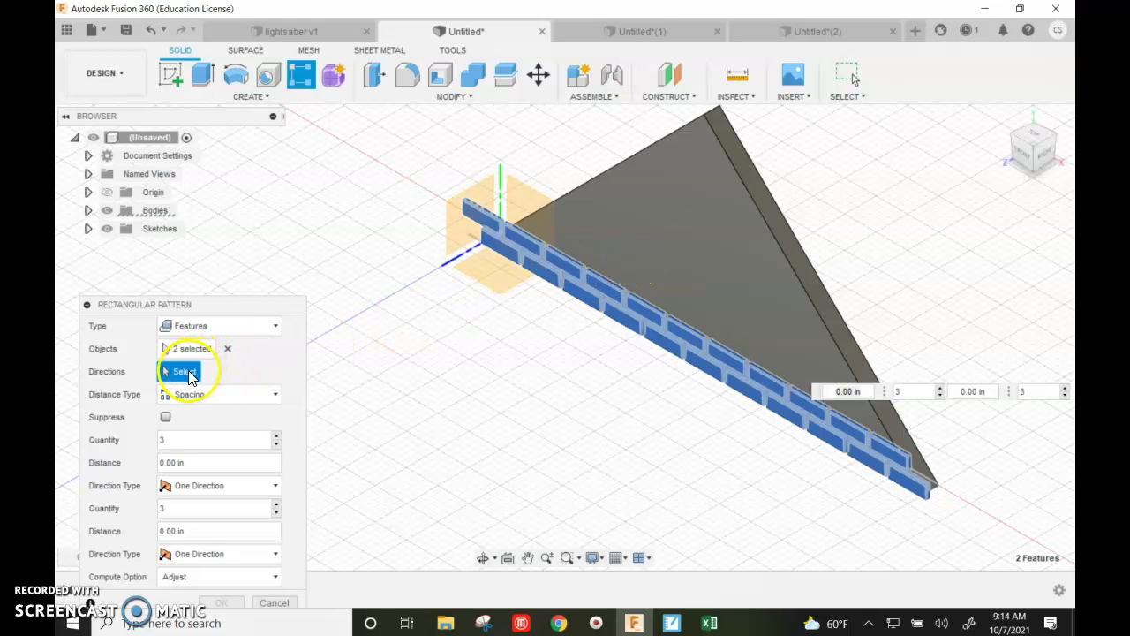
{"action": "left_click", "coordinate": [661, 314]}
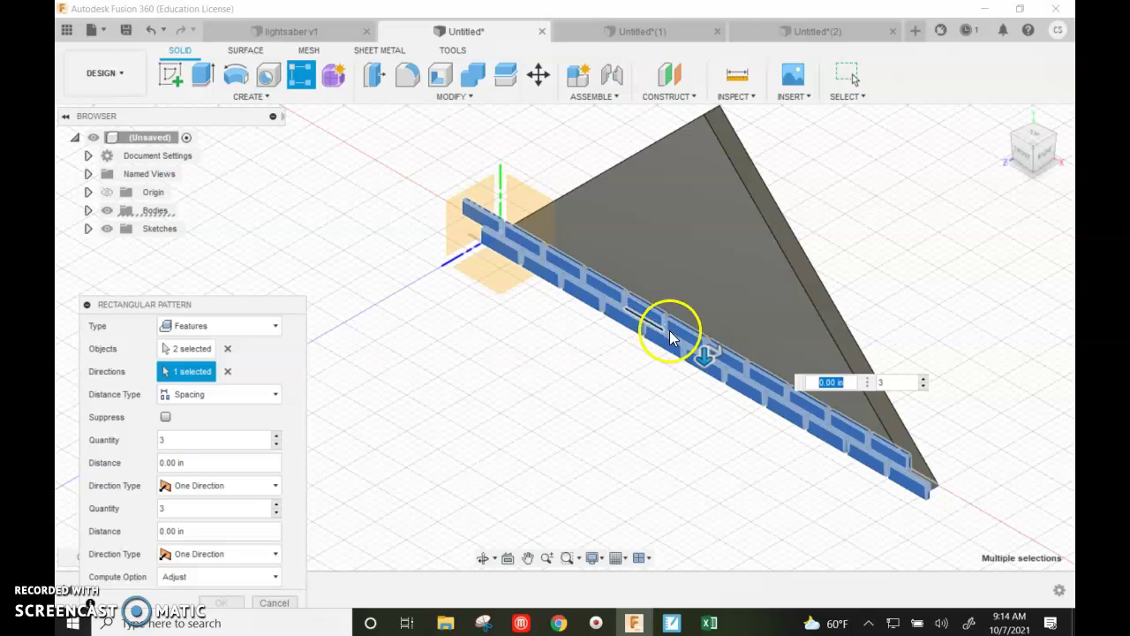
{"action": "left_click_drag", "start_coordinate": [703, 354], "coordinate": [715, 306]}
{"action": "left_click", "coordinate": [1024, 154]}
{"action": "key", "text": "Tab"}
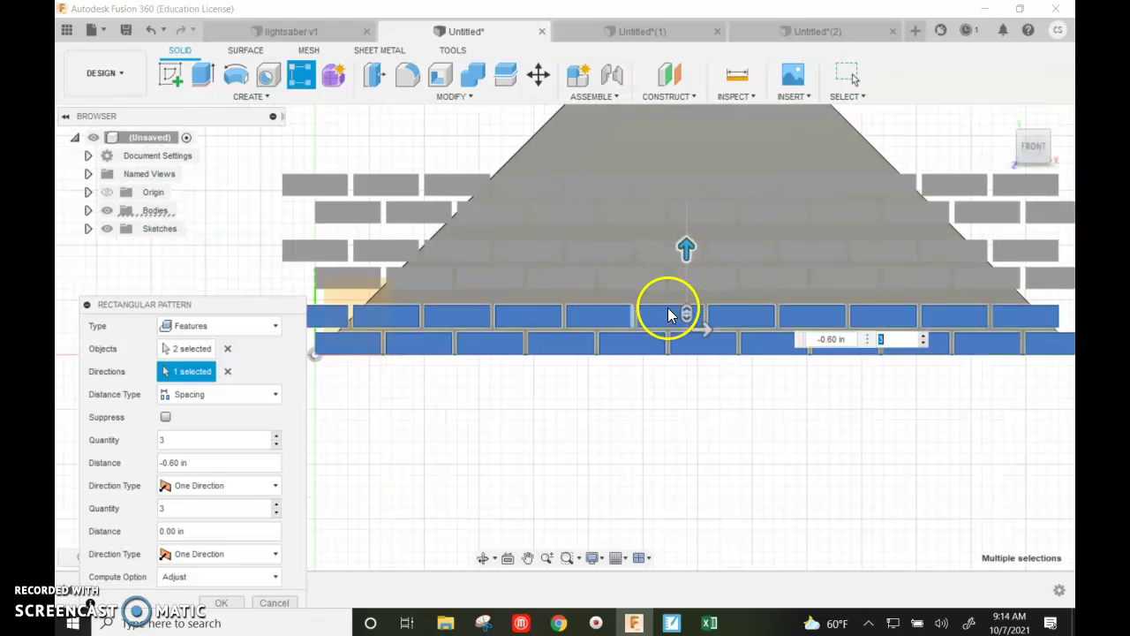
{"action": "scroll", "coordinate": [667, 307], "scroll_direction": "up", "scroll_amount": 3}
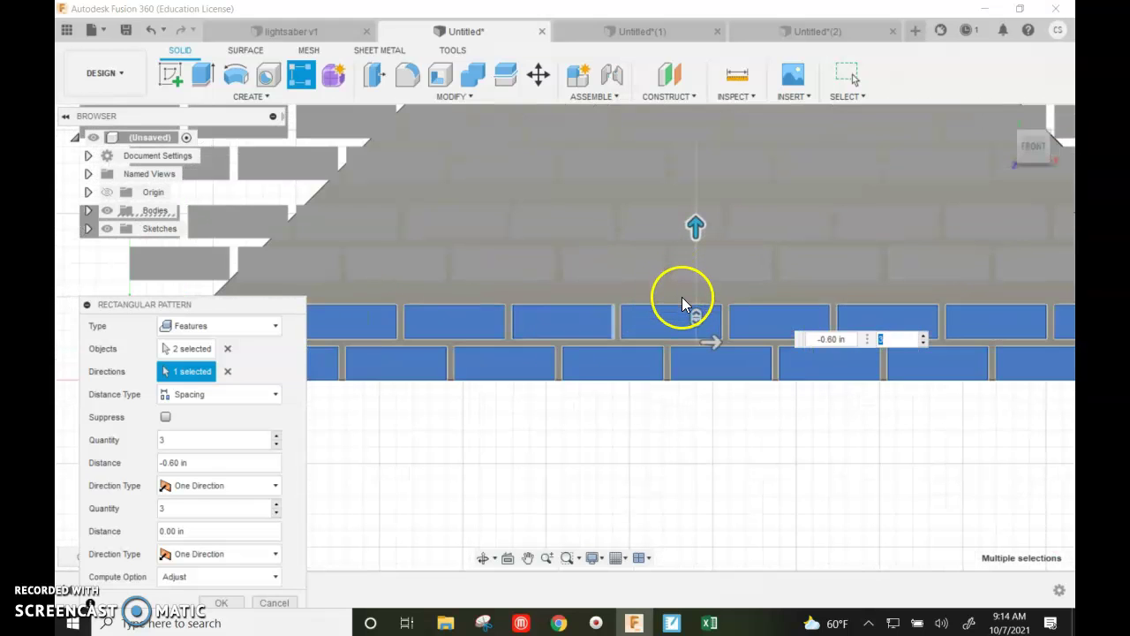
{"action": "left_click_drag", "start_coordinate": [697, 228], "coordinate": [696, 240]}
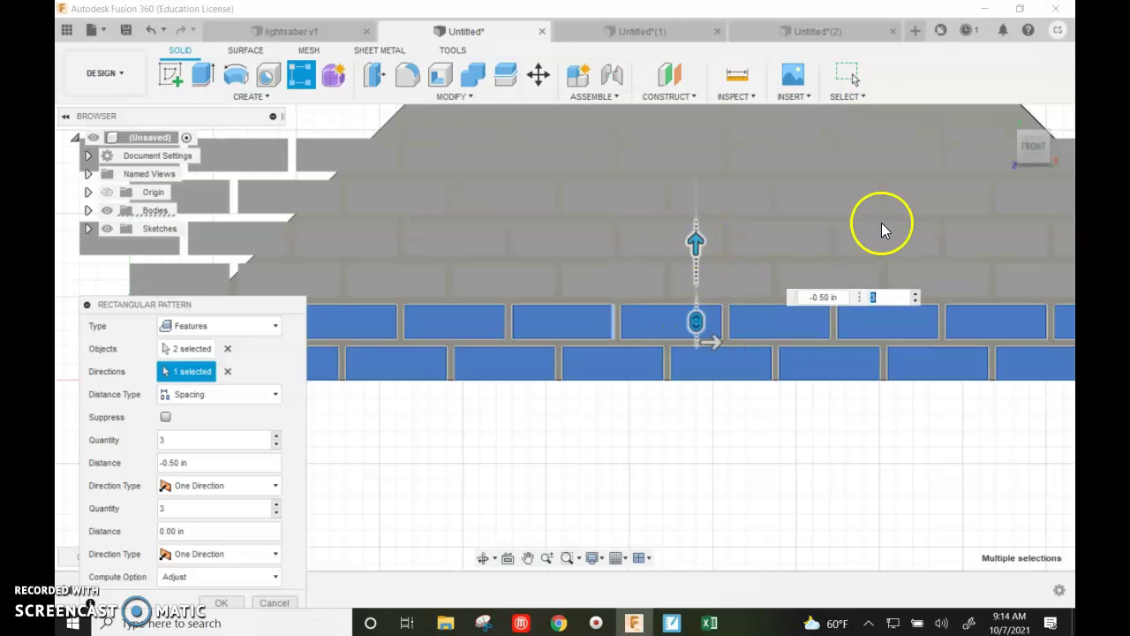
Step: Set the upward quantity of the row pattern to 7, covering the triangle up to its tip
{"action": "left_click", "coordinate": [1025, 162]}
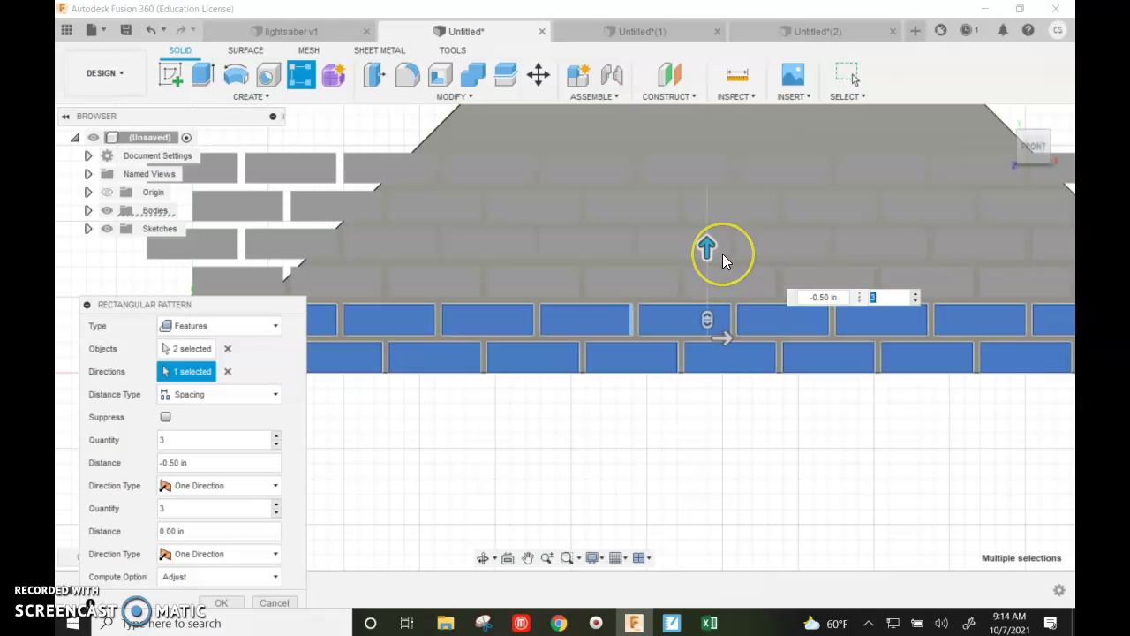
{"action": "scroll", "coordinate": [717, 256], "scroll_direction": "down", "scroll_amount": 5}
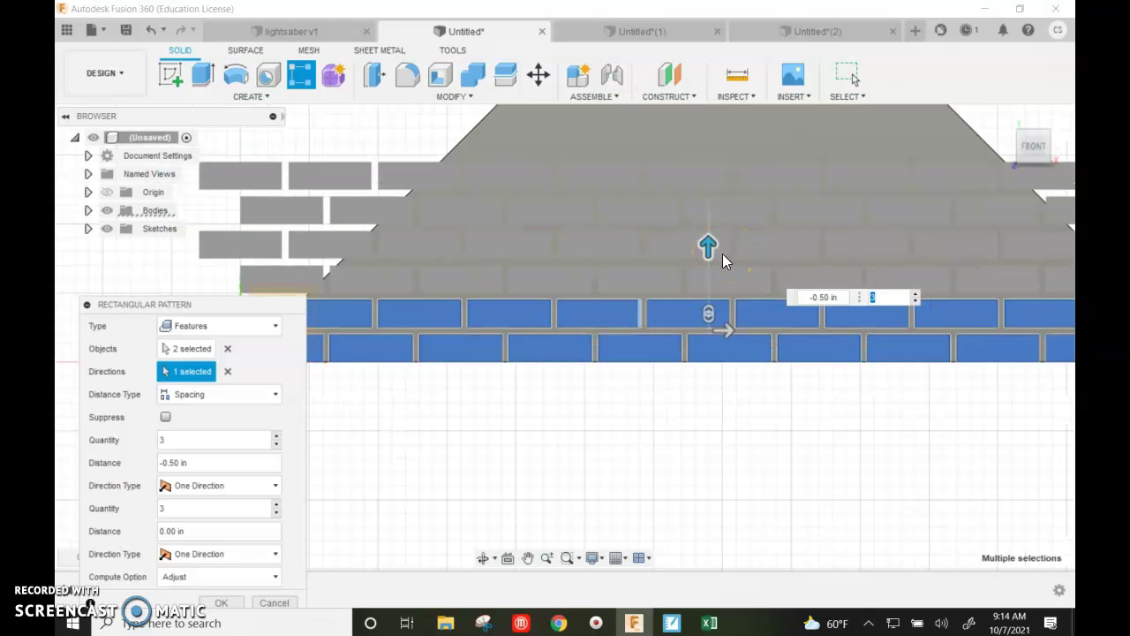
{"action": "scroll", "coordinate": [714, 313], "scroll_direction": "down", "scroll_amount": 3}
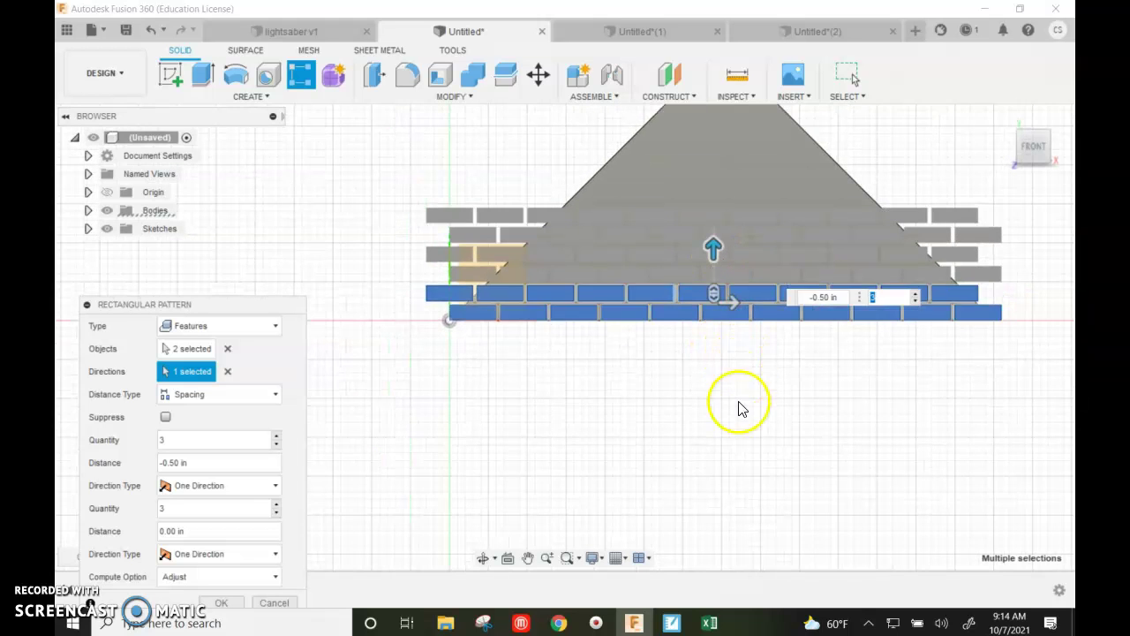
{"action": "scroll", "coordinate": [870, 134], "scroll_direction": "up", "scroll_amount": 3}
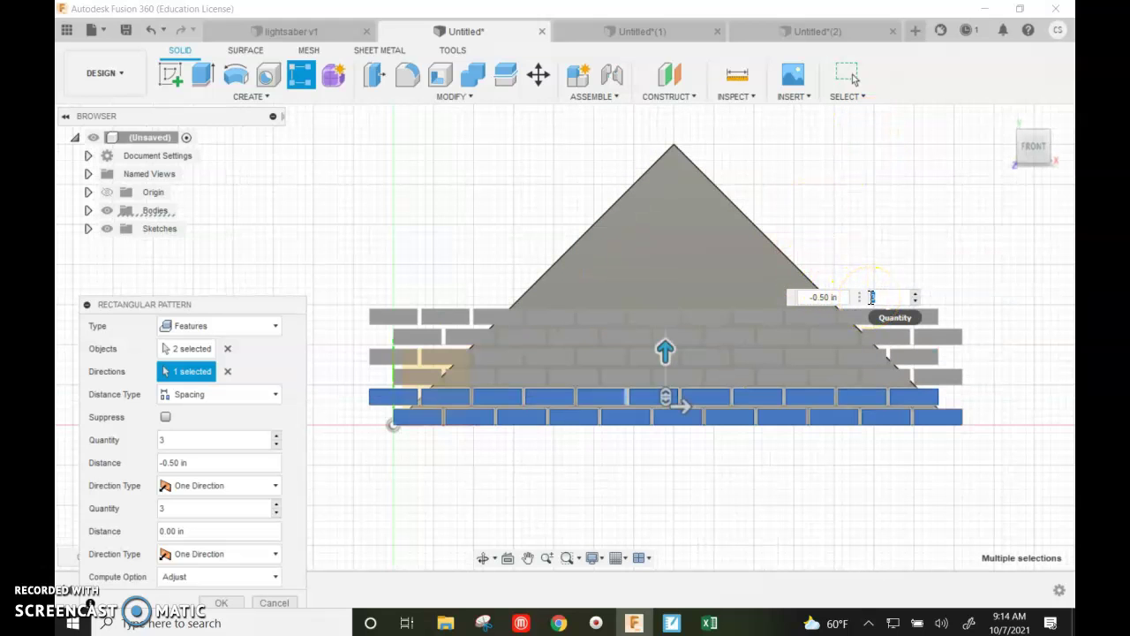
{"action": "type", "text": "7"}
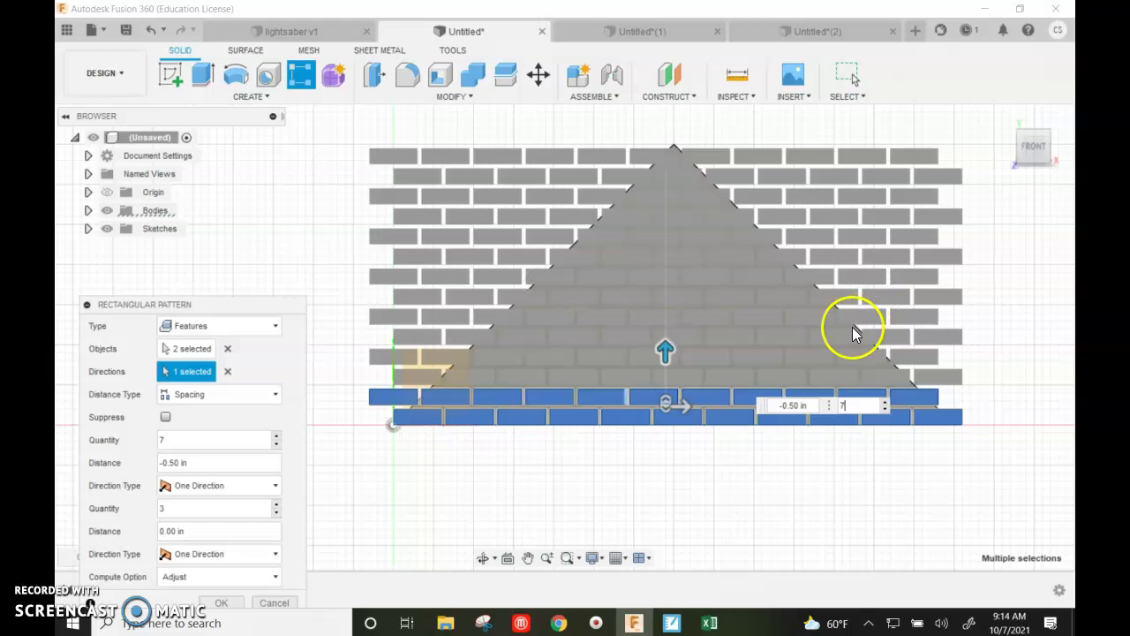
Step: Raise the upward quantity of the row pattern to 8 so the bricks extend past the triangle's tip, and confirm the pattern
{"action": "scroll", "coordinate": [681, 145], "scroll_direction": "up", "scroll_amount": 3}
{"action": "scroll", "coordinate": [678, 147], "scroll_direction": "up", "scroll_amount": 3}
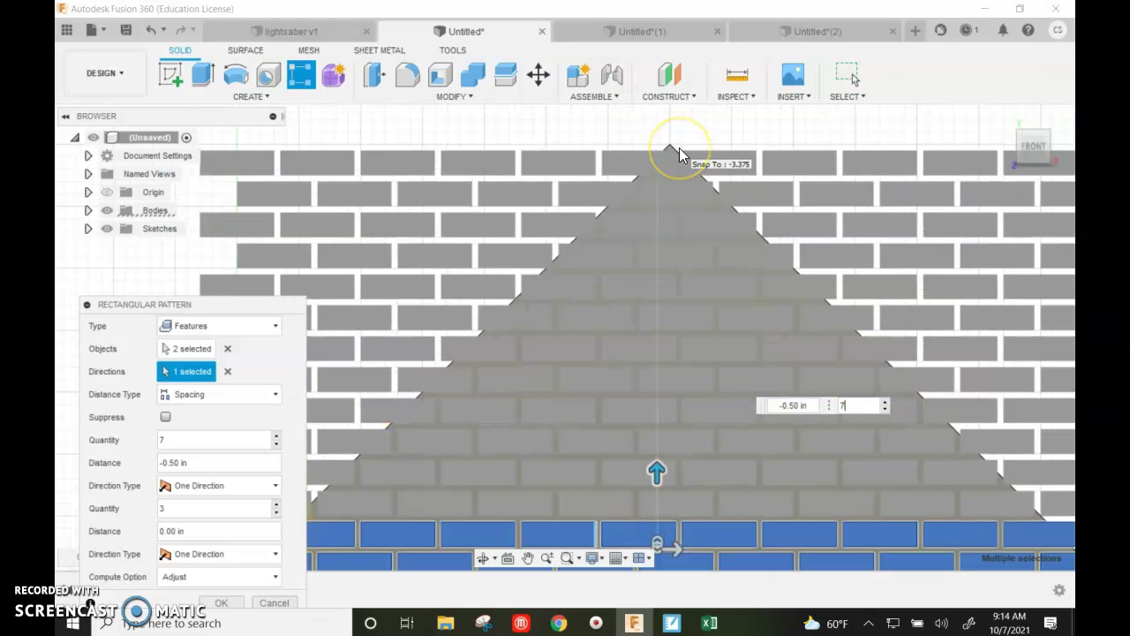
{"action": "scroll", "coordinate": [667, 149], "scroll_direction": "down", "scroll_amount": 1}
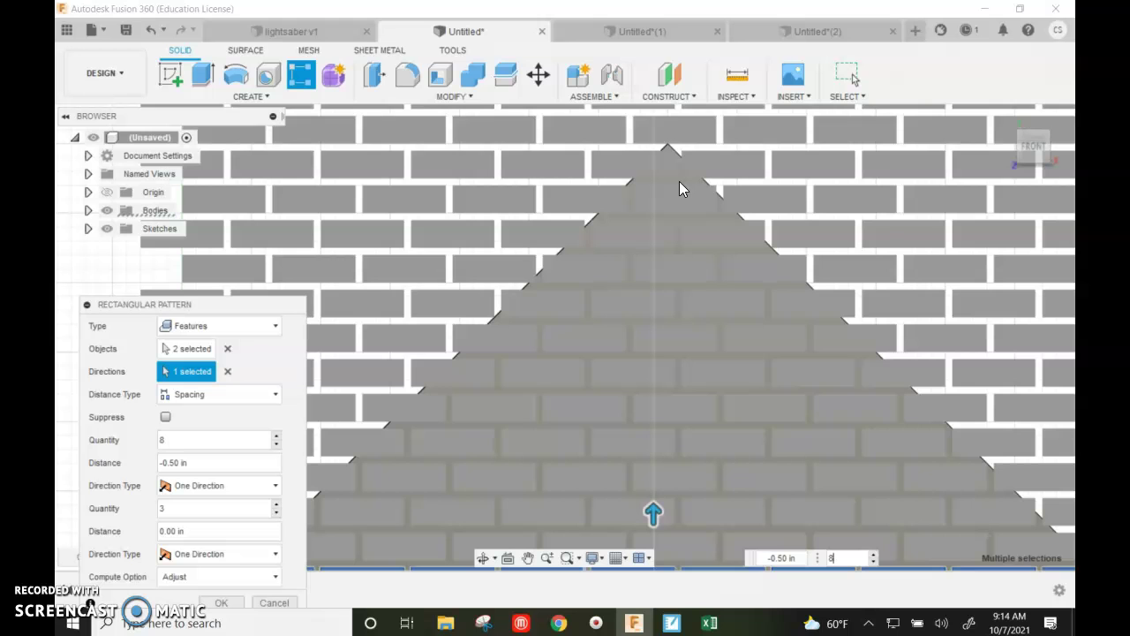
{"action": "scroll", "coordinate": [677, 190], "scroll_direction": "down", "scroll_amount": 5}
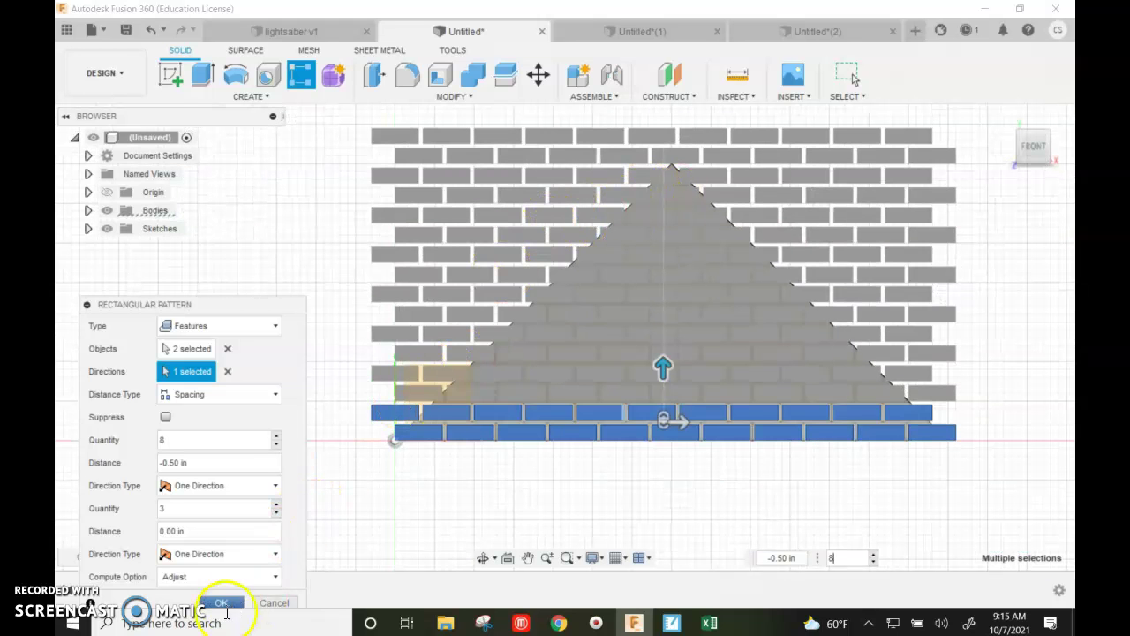
{"action": "left_click", "coordinate": [221, 603]}
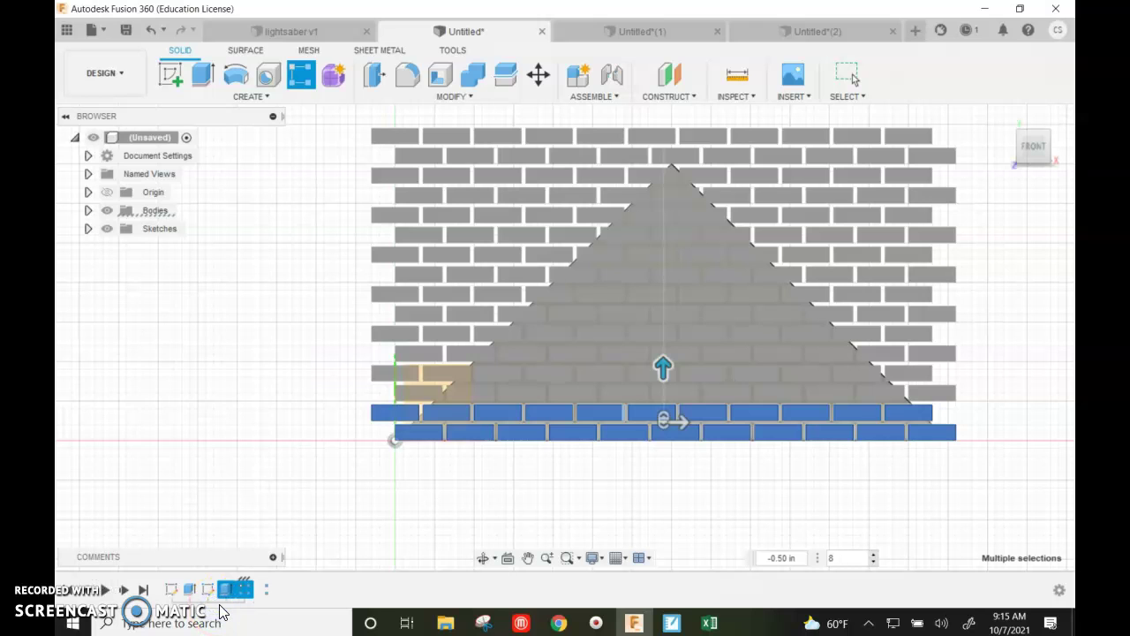
{"action": "left_click", "coordinate": [581, 381]}
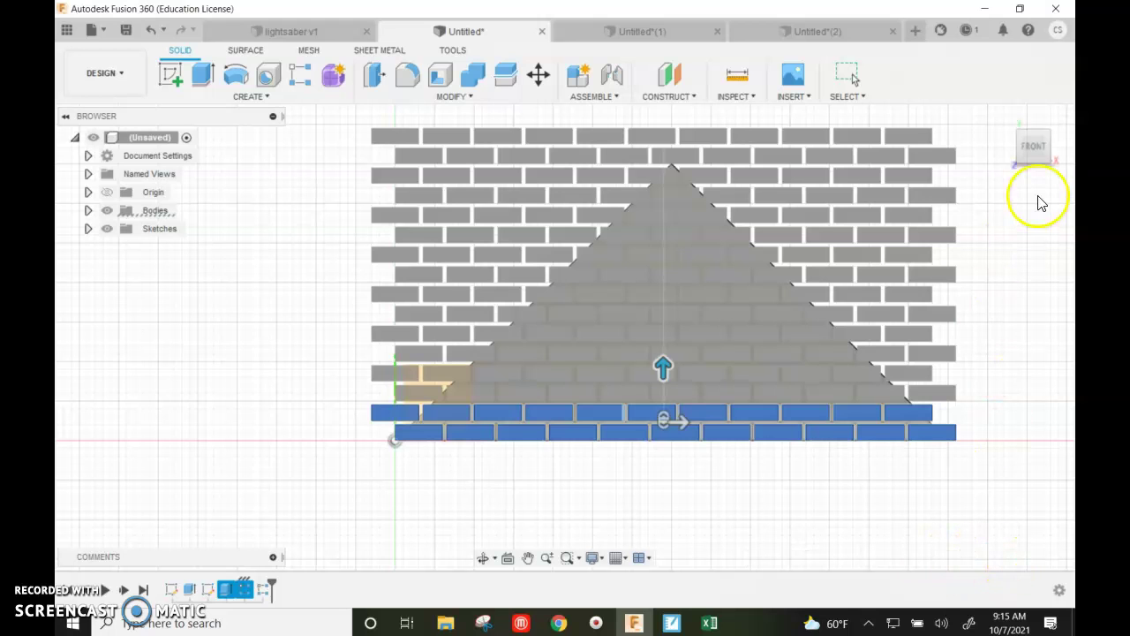
Step: Start a new sketch on the front face of the first brick in the bottom row, at the origin corner
{"action": "left_click", "coordinate": [1009, 121]}
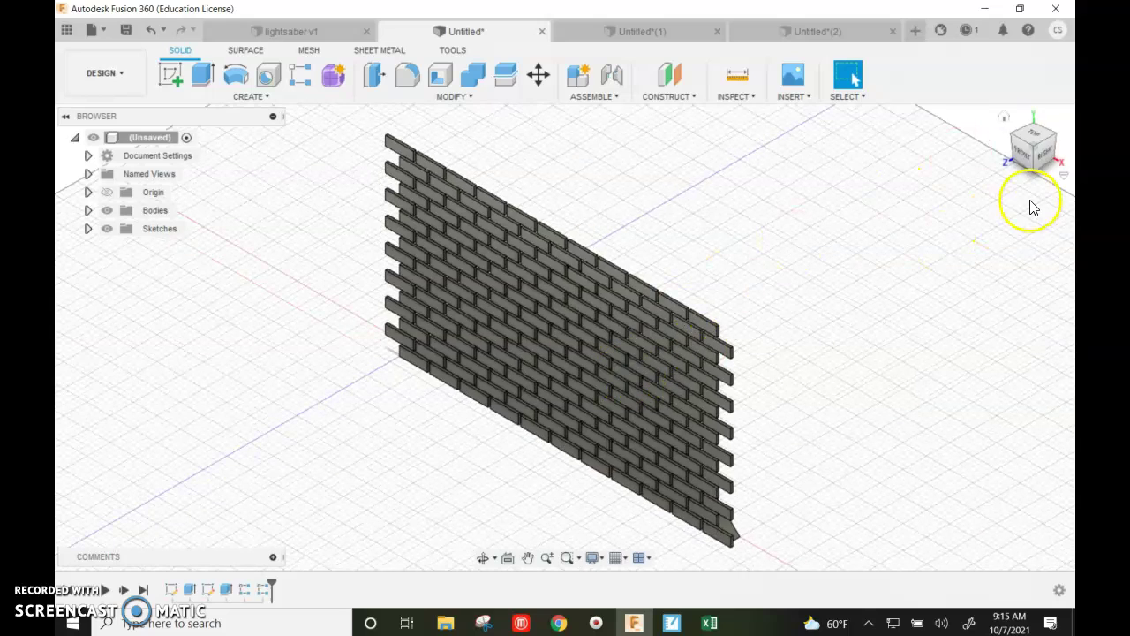
{"action": "scroll", "coordinate": [522, 353], "scroll_direction": "up", "scroll_amount": 2}
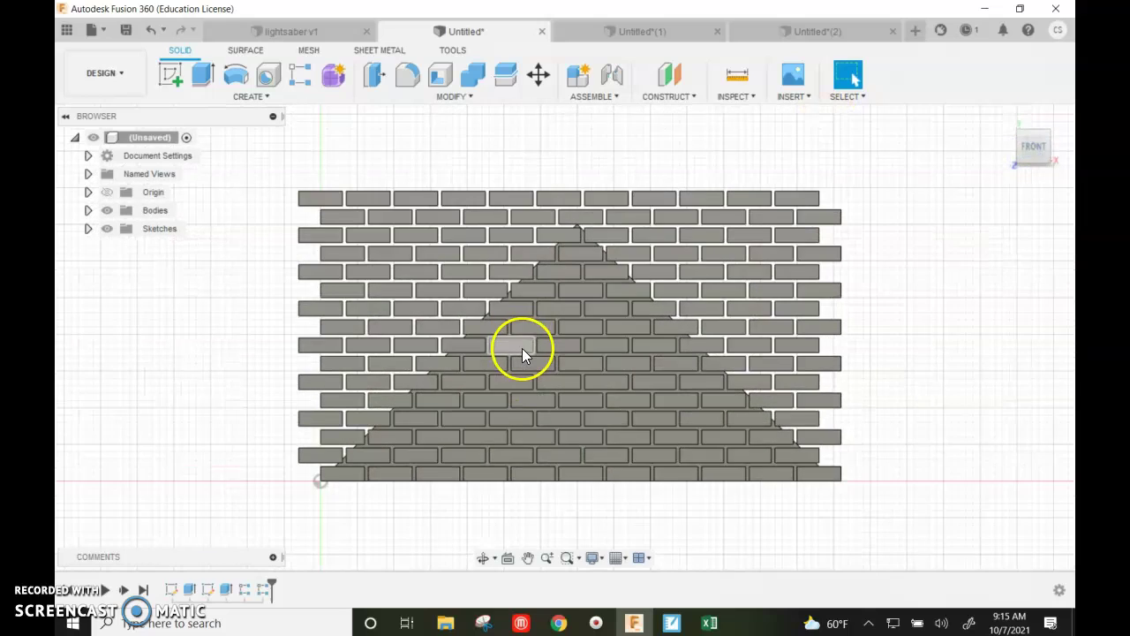
{"action": "left_click", "coordinate": [172, 74]}
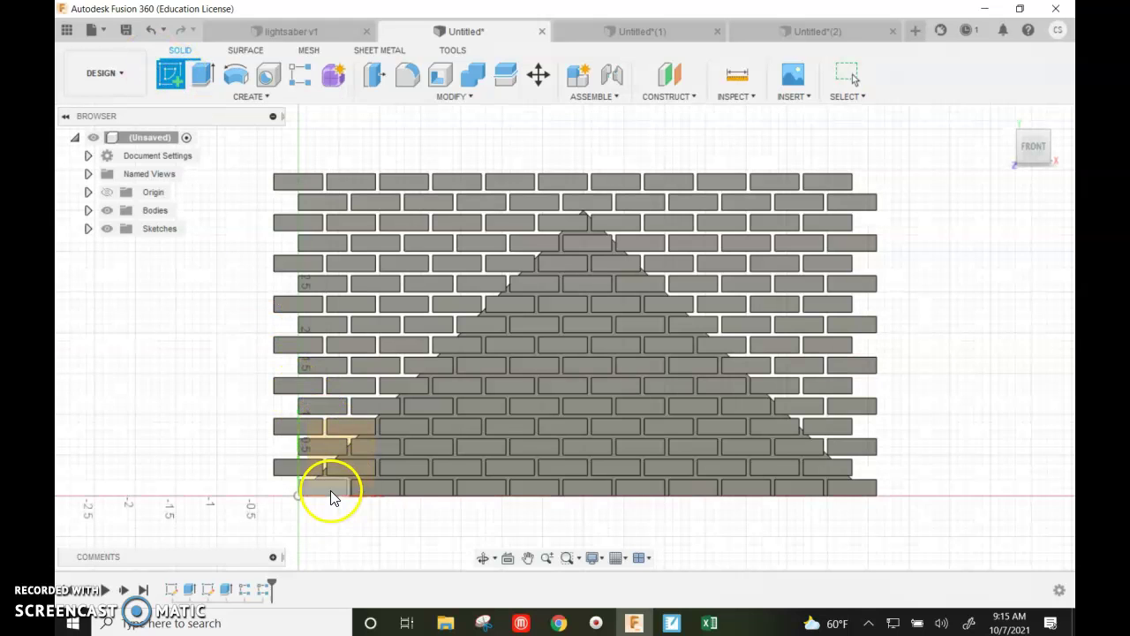
{"action": "scroll", "coordinate": [328, 492], "scroll_direction": "up", "scroll_amount": 2}
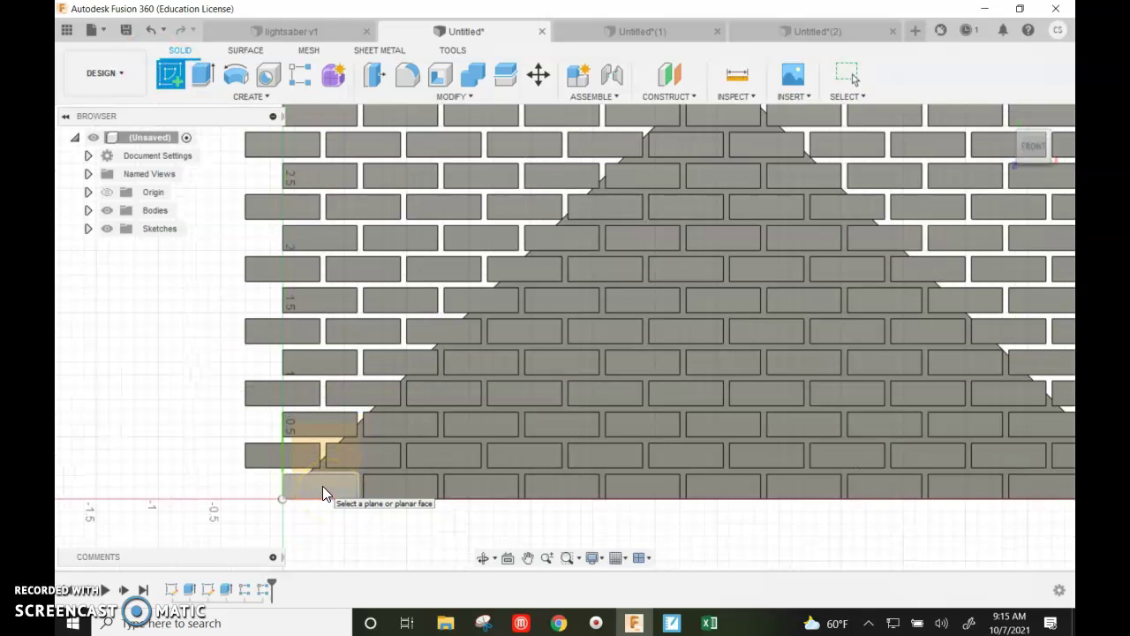
{"action": "left_click", "coordinate": [322, 486]}
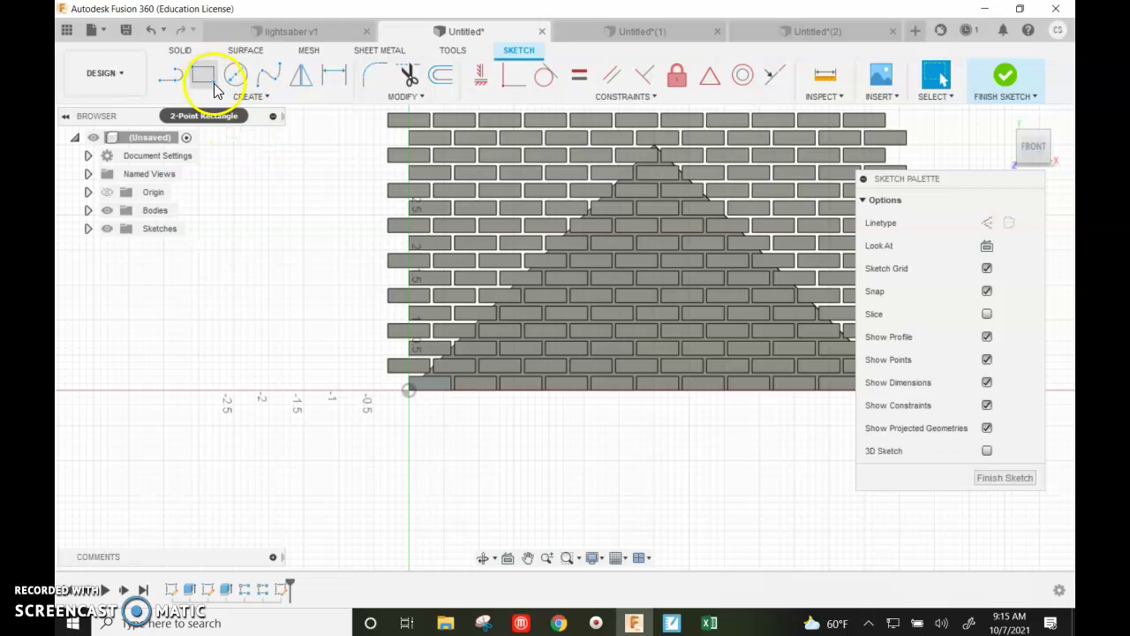
Step: Draw a line about 7.35 in long from the triangle's tip along its left slope, at 135 degrees, extending below the base
{"action": "left_click", "coordinate": [170, 74]}
{"action": "scroll", "coordinate": [650, 150], "scroll_direction": "up", "scroll_amount": 1}
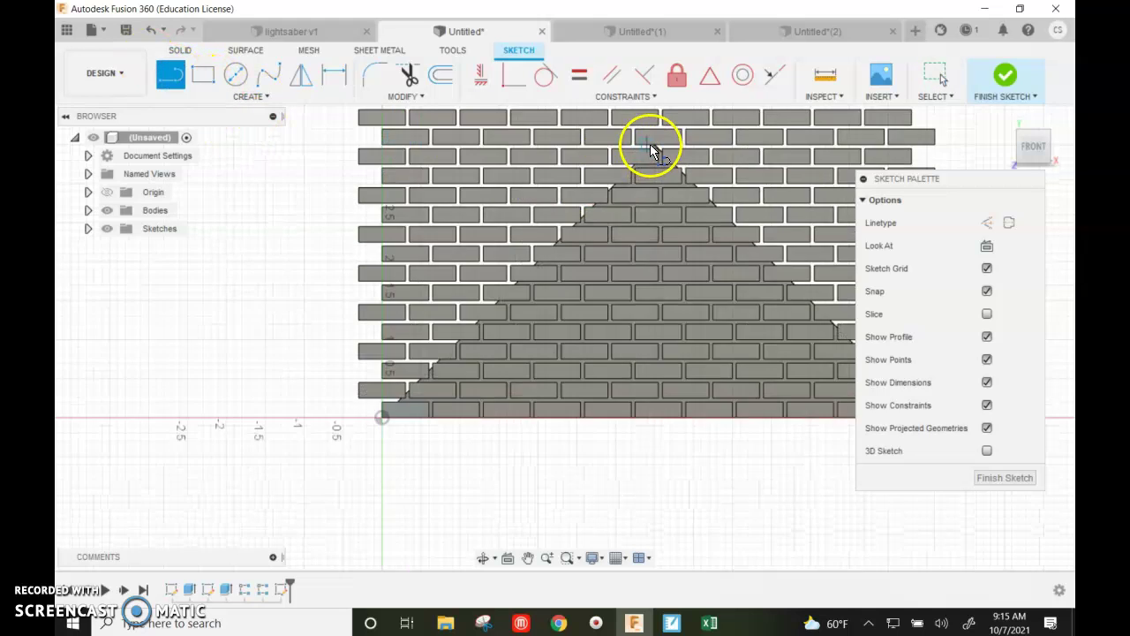
{"action": "scroll", "coordinate": [650, 150], "scroll_direction": "up", "scroll_amount": 2}
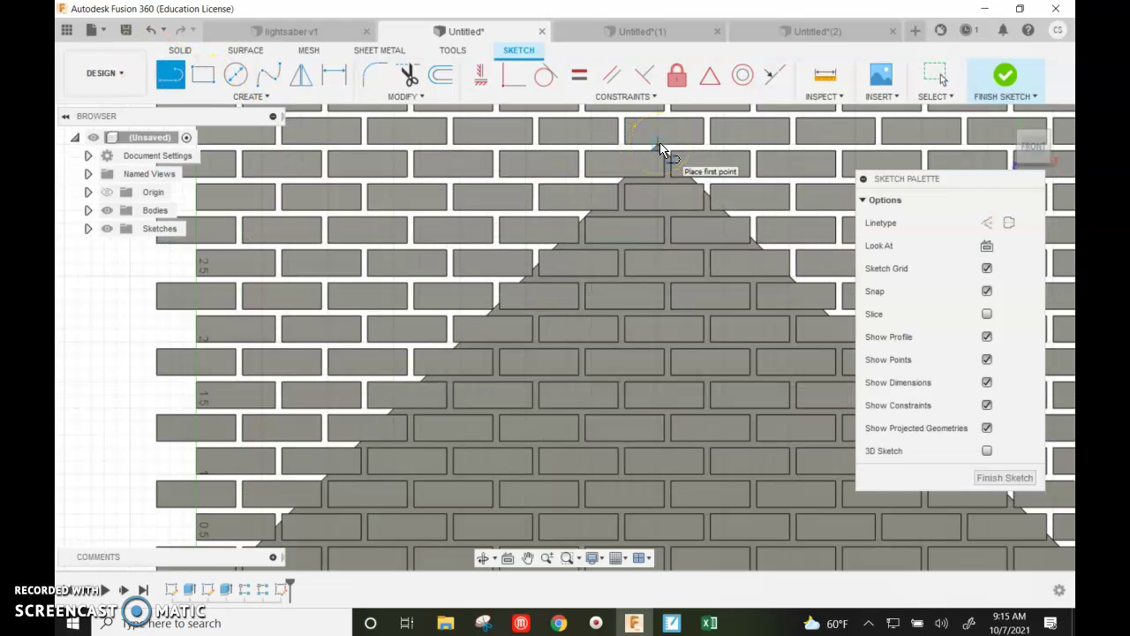
{"action": "scroll", "coordinate": [659, 146], "scroll_direction": "up", "scroll_amount": 4}
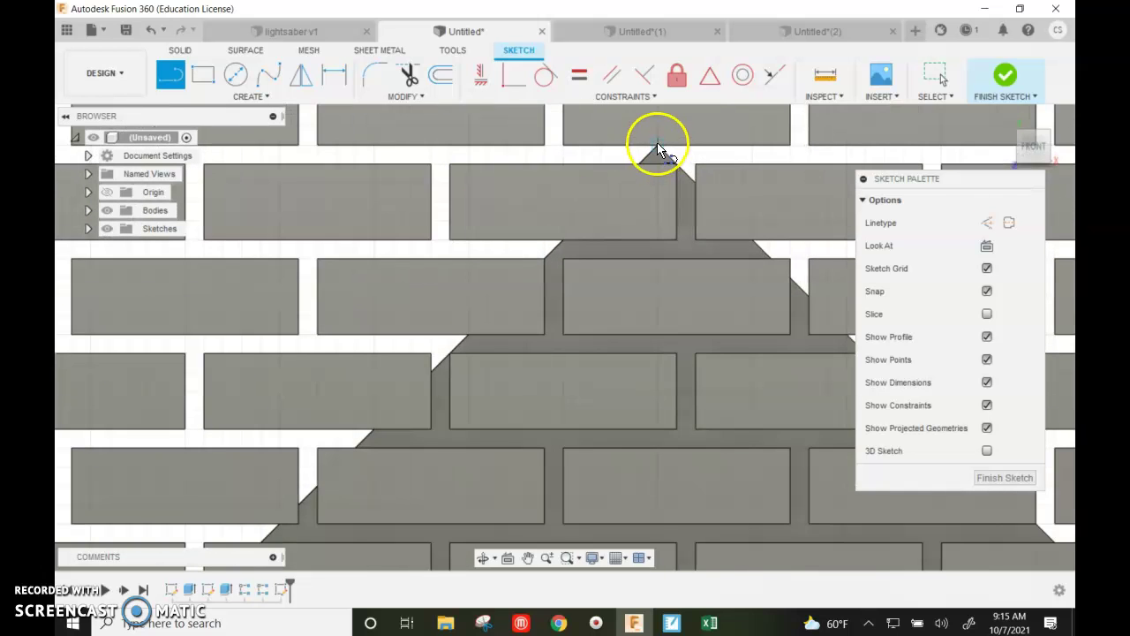
{"action": "left_click", "coordinate": [657, 142]}
{"action": "scroll", "coordinate": [618, 177], "scroll_direction": "down", "scroll_amount": 3}
{"action": "scroll", "coordinate": [624, 176], "scroll_direction": "down", "scroll_amount": 5}
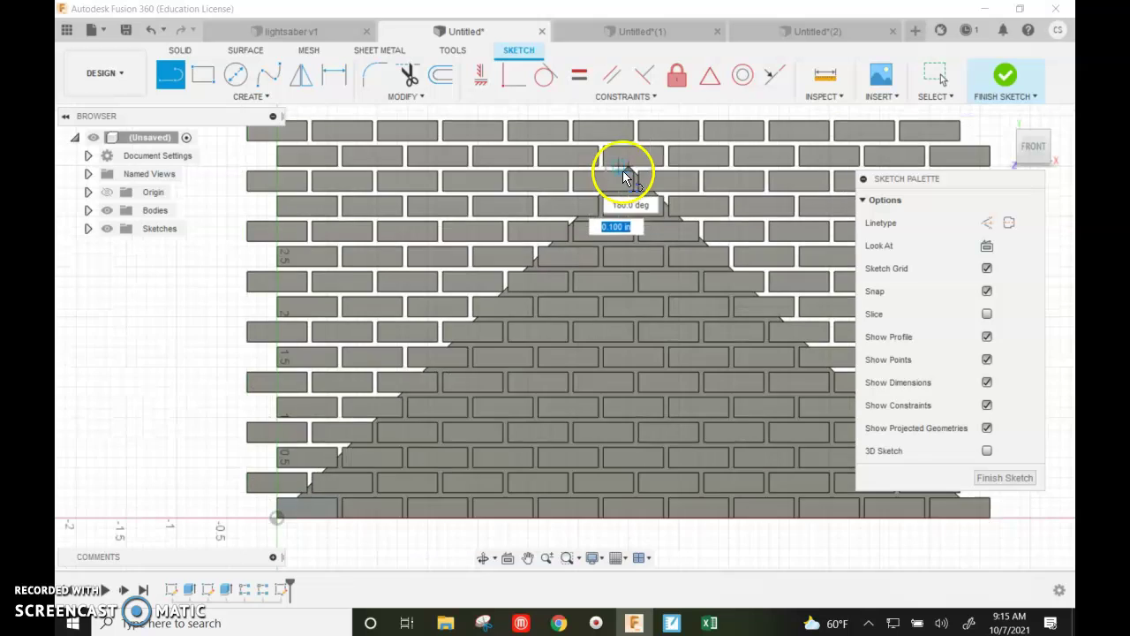
{"action": "scroll", "coordinate": [624, 177], "scroll_direction": "down", "scroll_amount": 2}
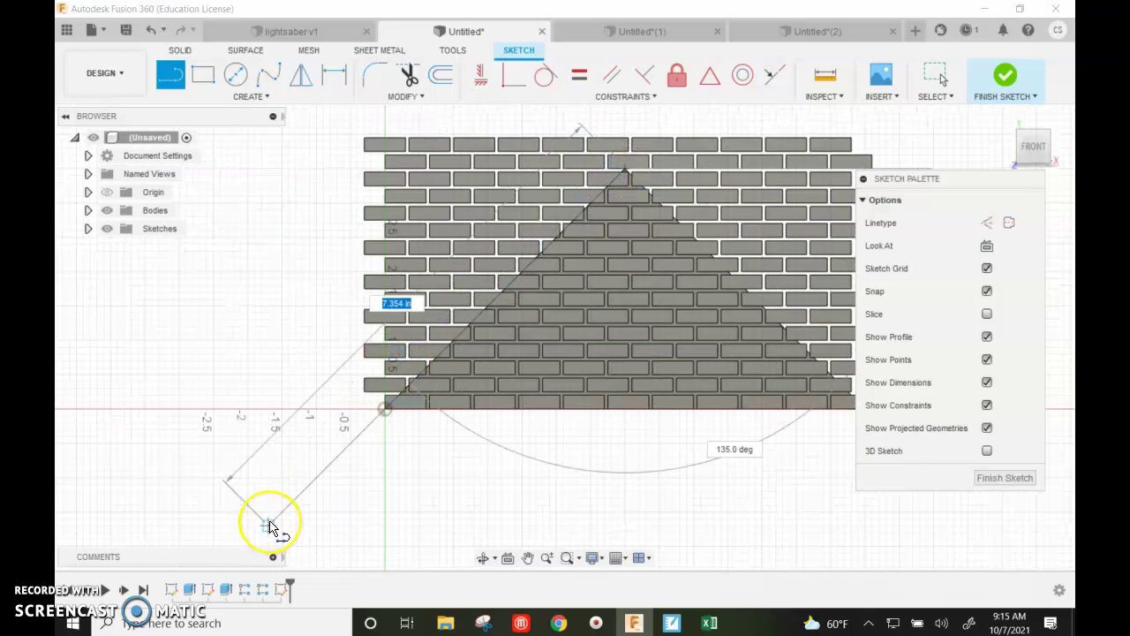
{"action": "scroll", "coordinate": [269, 527], "scroll_direction": "up", "scroll_amount": 1}
{"action": "scroll", "coordinate": [269, 527], "scroll_direction": "down", "scroll_amount": 2}
{"action": "scroll", "coordinate": [269, 527], "scroll_direction": "up", "scroll_amount": 2}
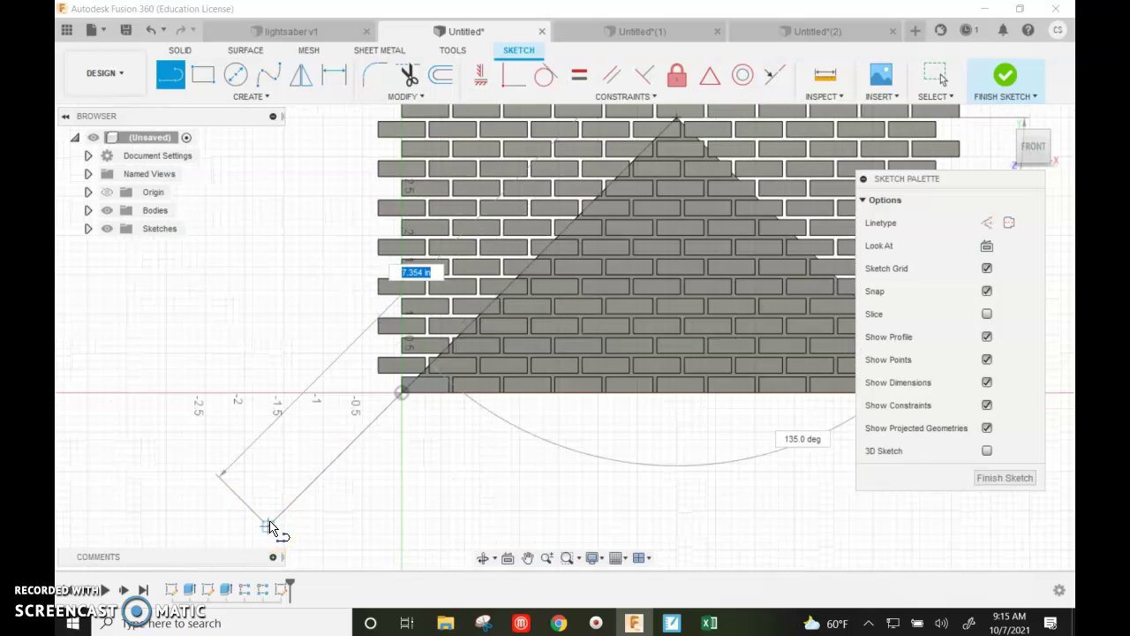
{"action": "left_click", "coordinate": [269, 527]}
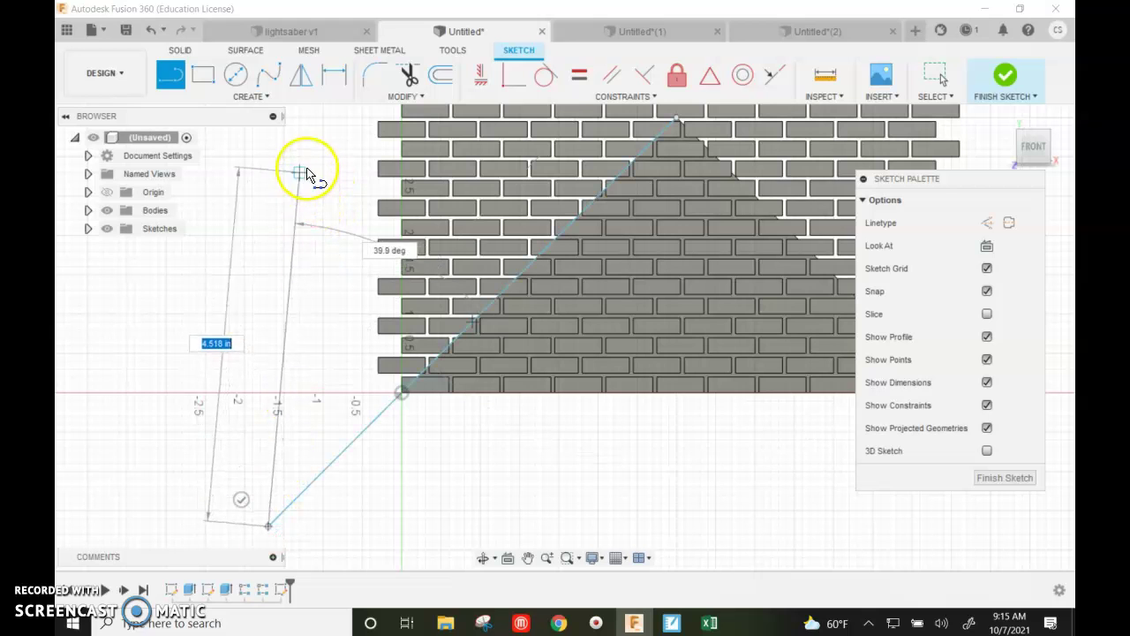
Step: Continue the lines around the overhanging bricks, with a top edge about 10.2 in long, close the outline at the triangle's tip, and finish the sketch
{"action": "scroll", "coordinate": [310, 334], "scroll_direction": "down", "scroll_amount": 1}
{"action": "scroll", "coordinate": [305, 353], "scroll_direction": "down", "scroll_amount": 2}
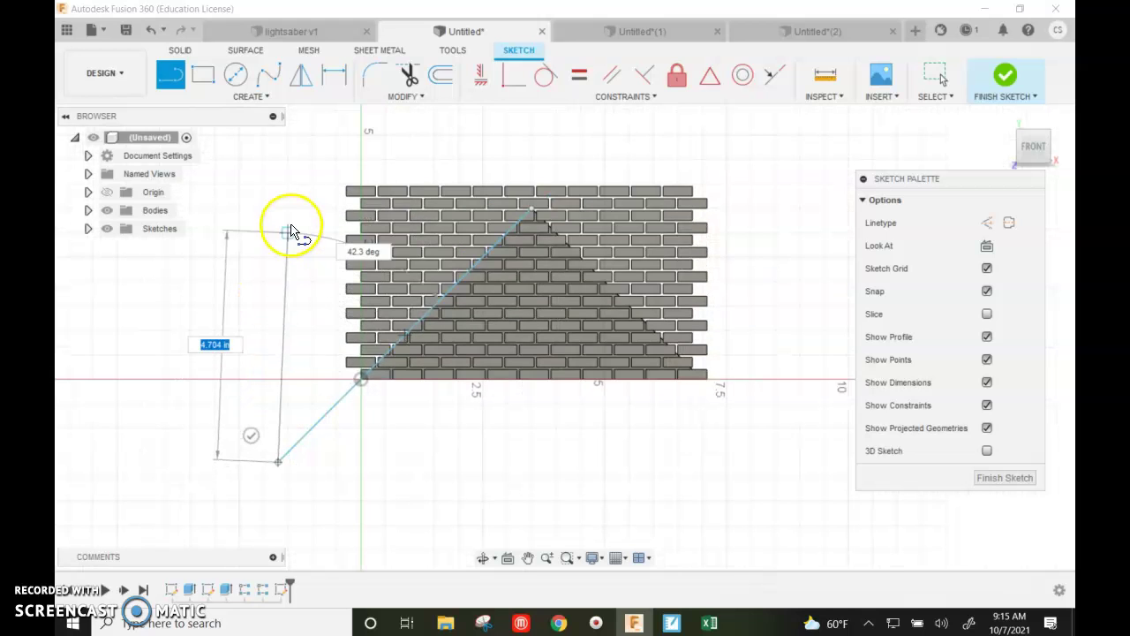
{"action": "left_click", "coordinate": [279, 164]}
{"action": "left_click", "coordinate": [279, 162]}
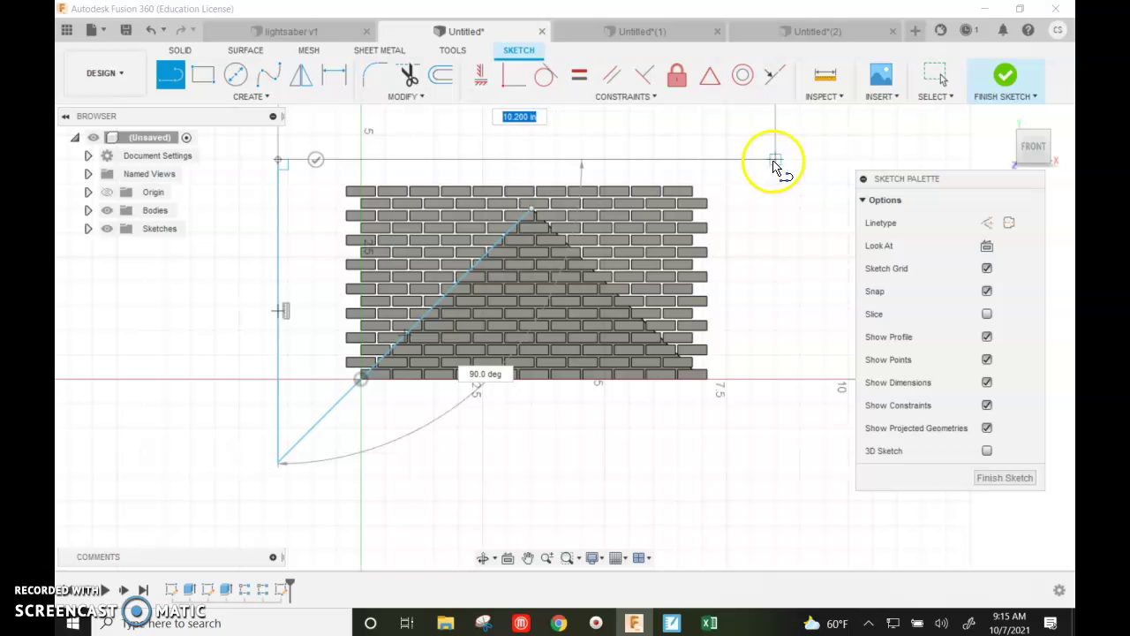
{"action": "left_click", "coordinate": [772, 161]}
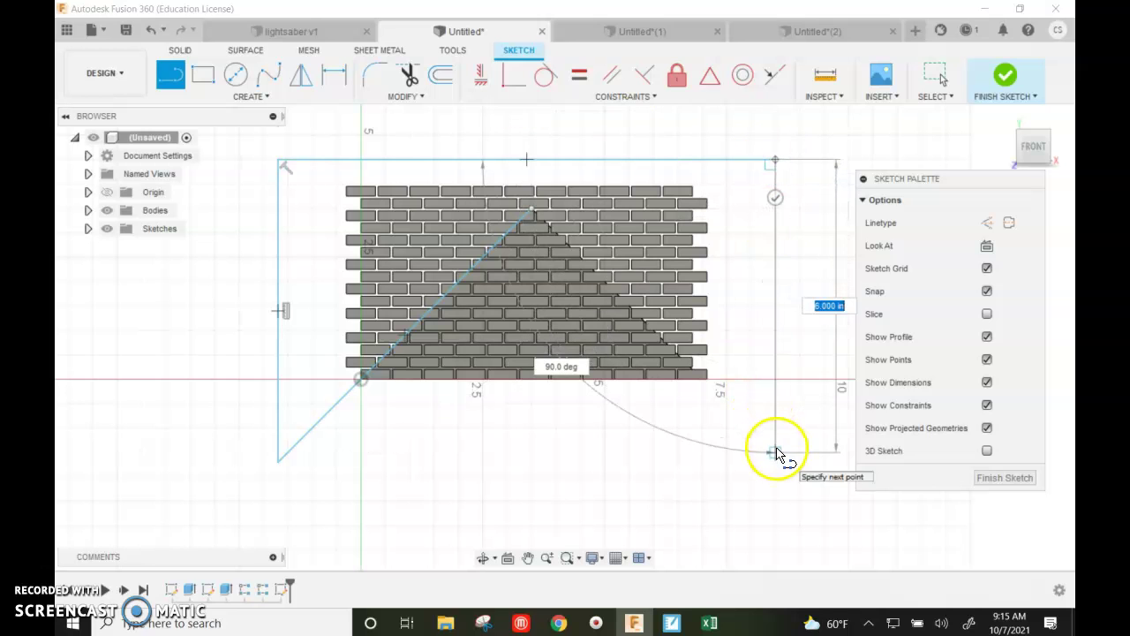
{"action": "left_click", "coordinate": [774, 428]}
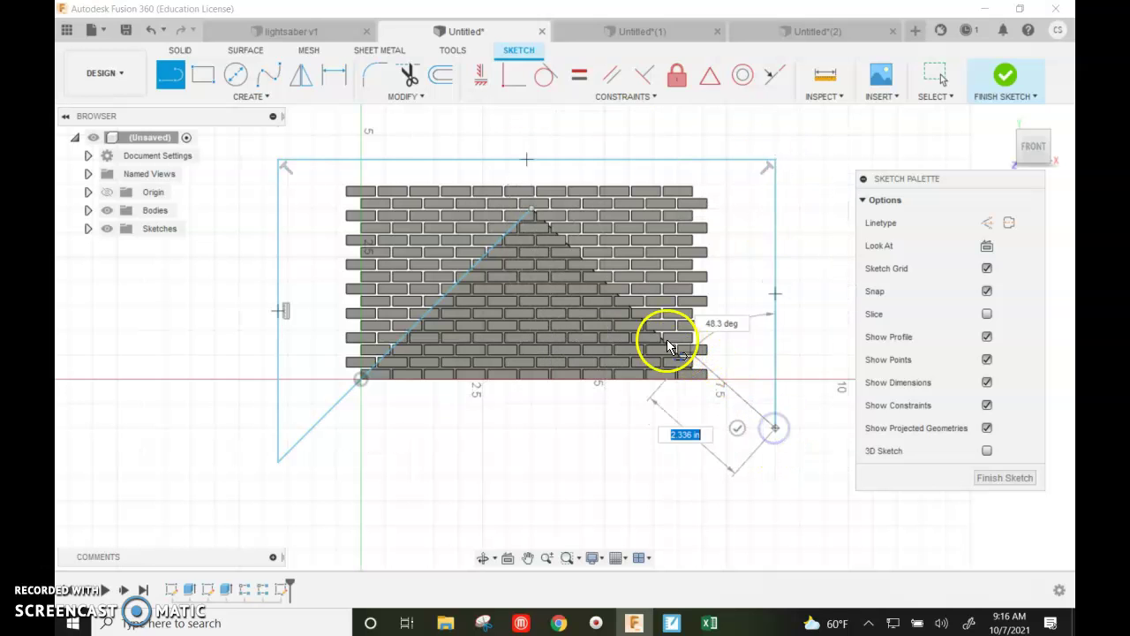
{"action": "left_click", "coordinate": [530, 210]}
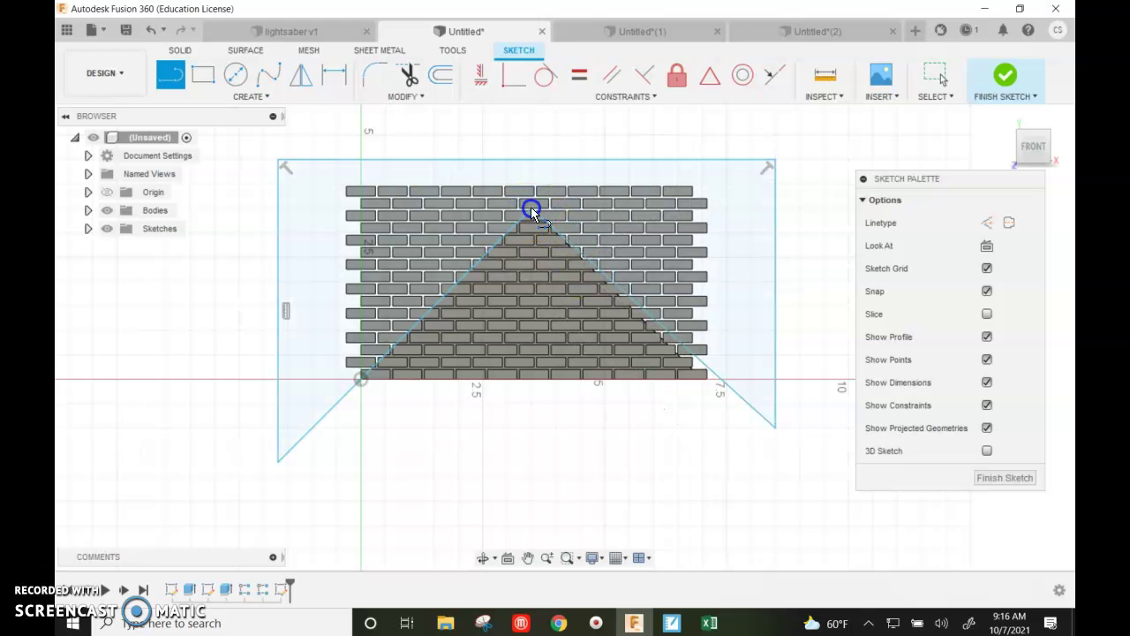
{"action": "left_click", "coordinate": [1004, 79]}
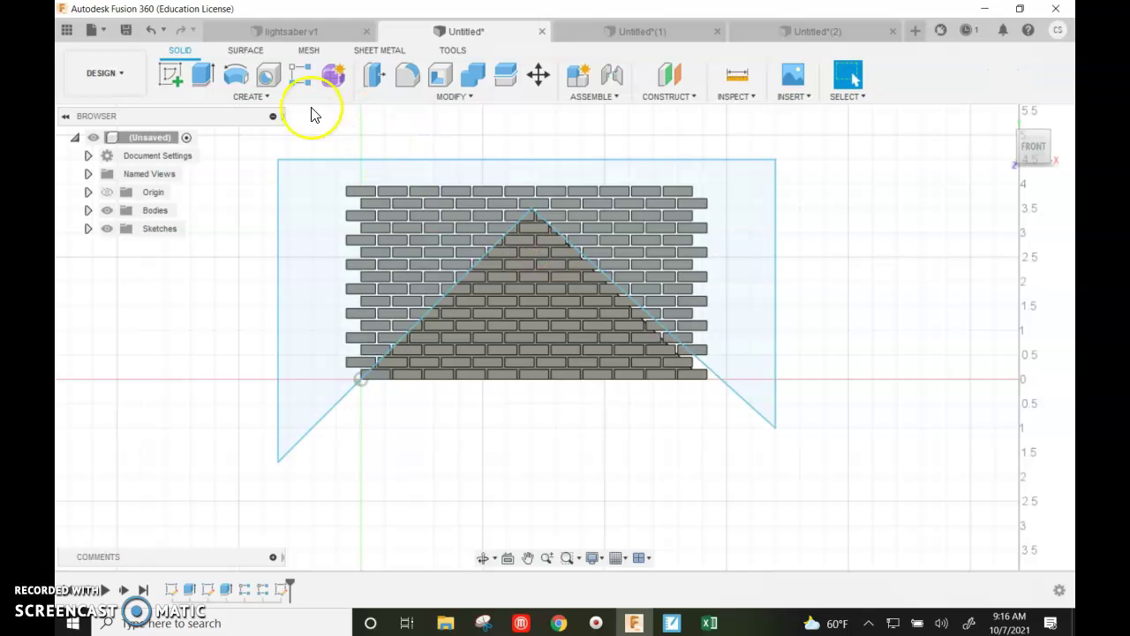
Step: Extrude the outline around the triangle by -2.00 in as a Cut to trim off the overhanging bricks
{"action": "left_click", "coordinate": [202, 74]}
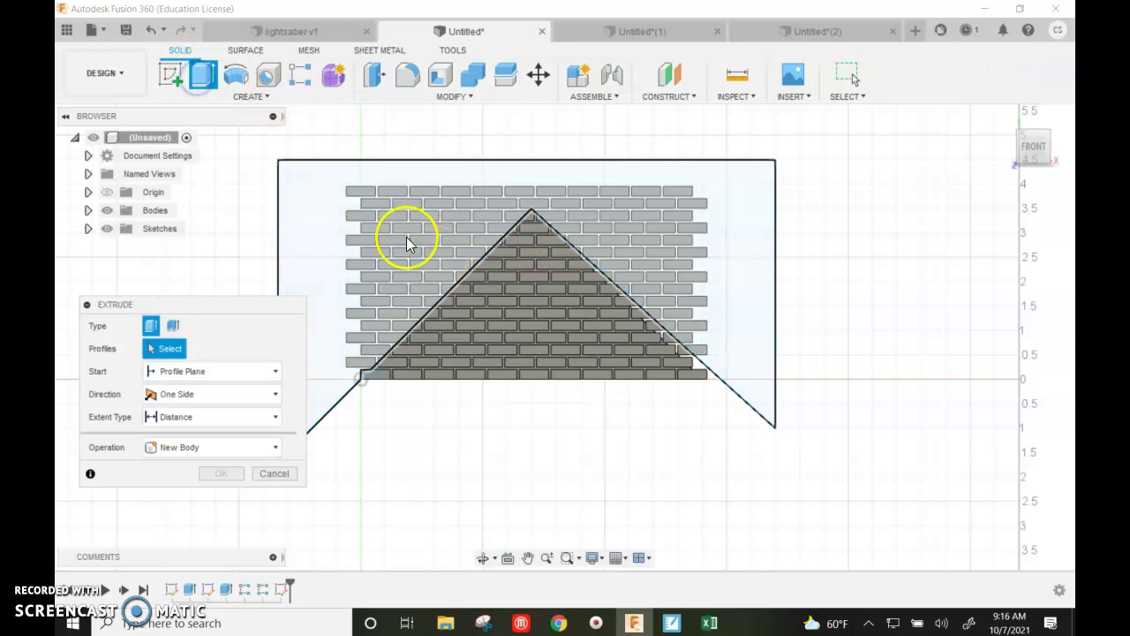
{"action": "left_click", "coordinate": [329, 212]}
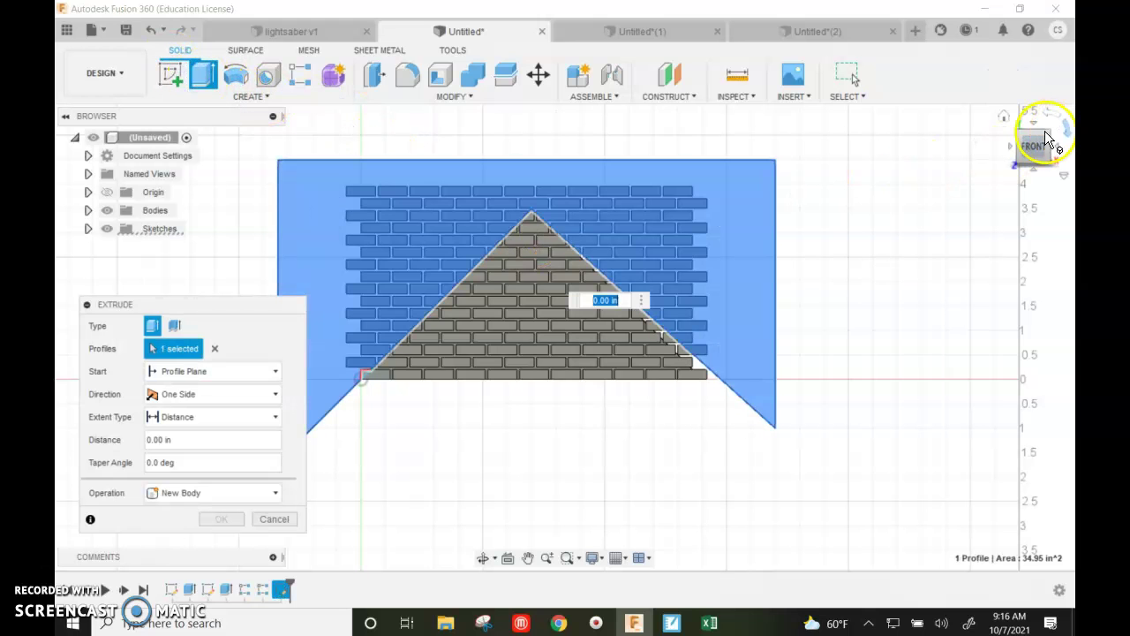
{"action": "left_click", "coordinate": [1004, 119]}
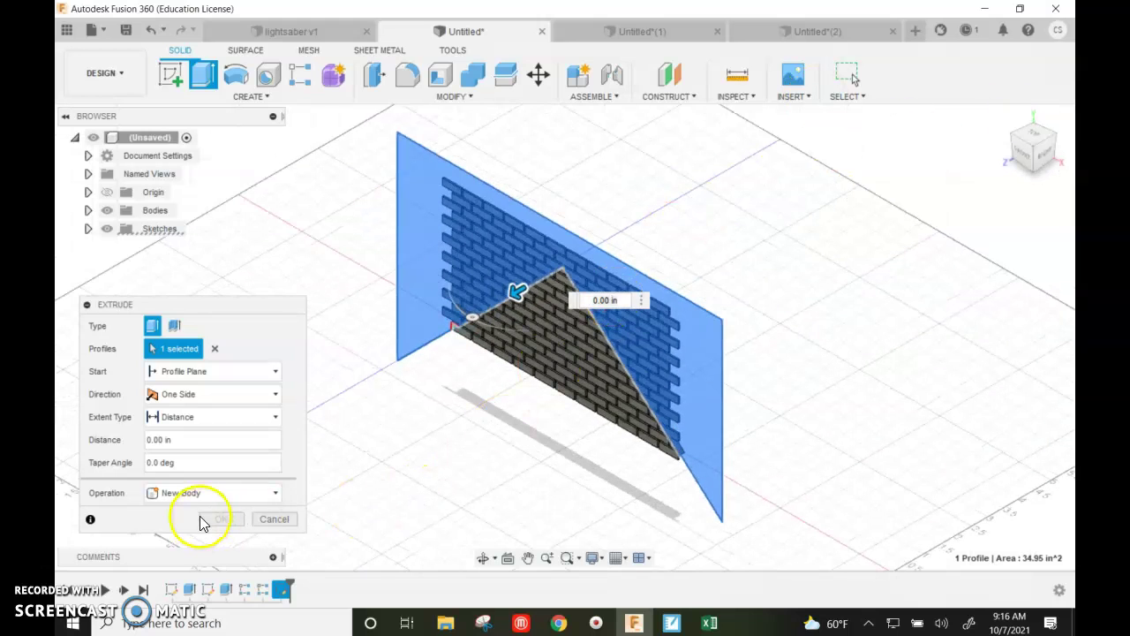
{"action": "left_click", "coordinate": [245, 497]}
{"action": "left_click", "coordinate": [179, 532]}
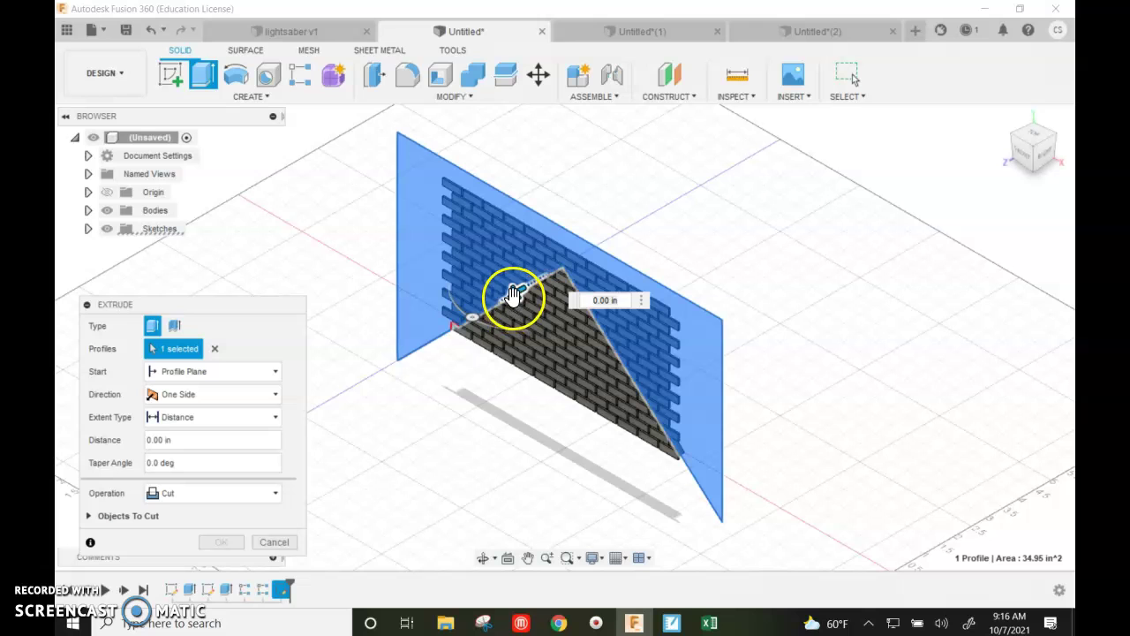
{"action": "left_click_drag", "start_coordinate": [589, 269], "coordinate": [903, 336]}
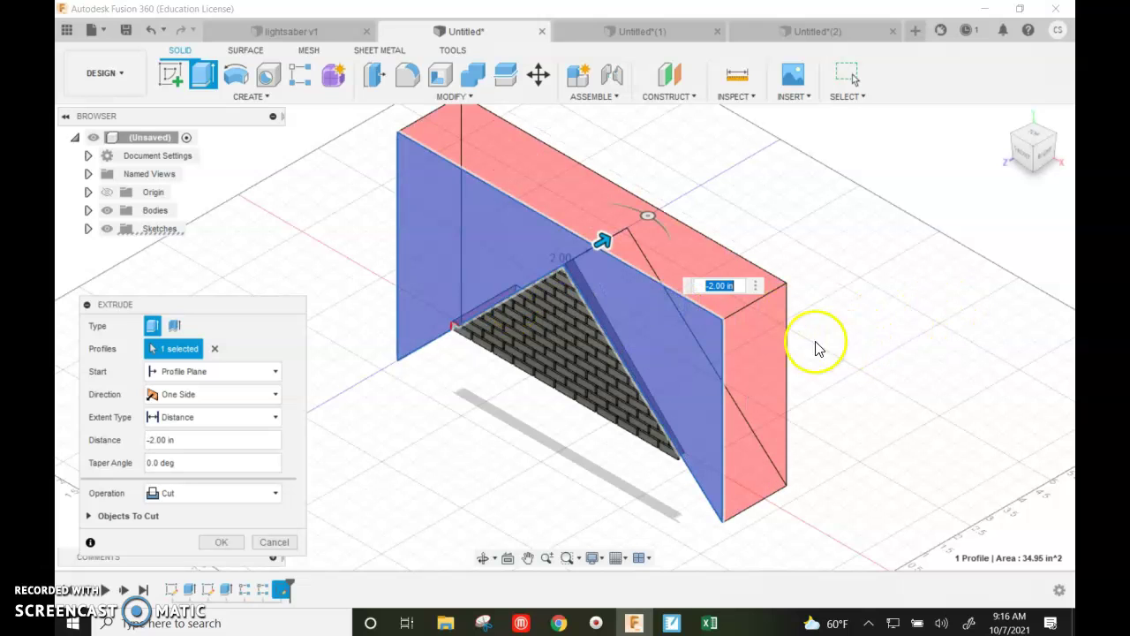
{"action": "scroll", "coordinate": [449, 322], "scroll_direction": "up", "scroll_amount": 4}
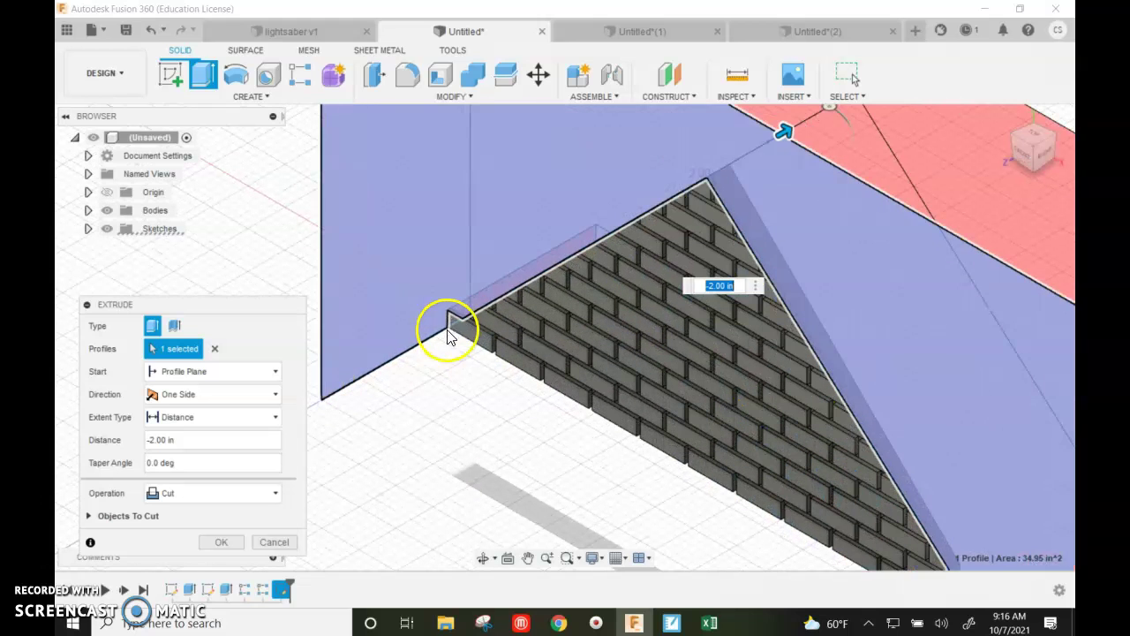
{"action": "left_click", "coordinate": [217, 545]}
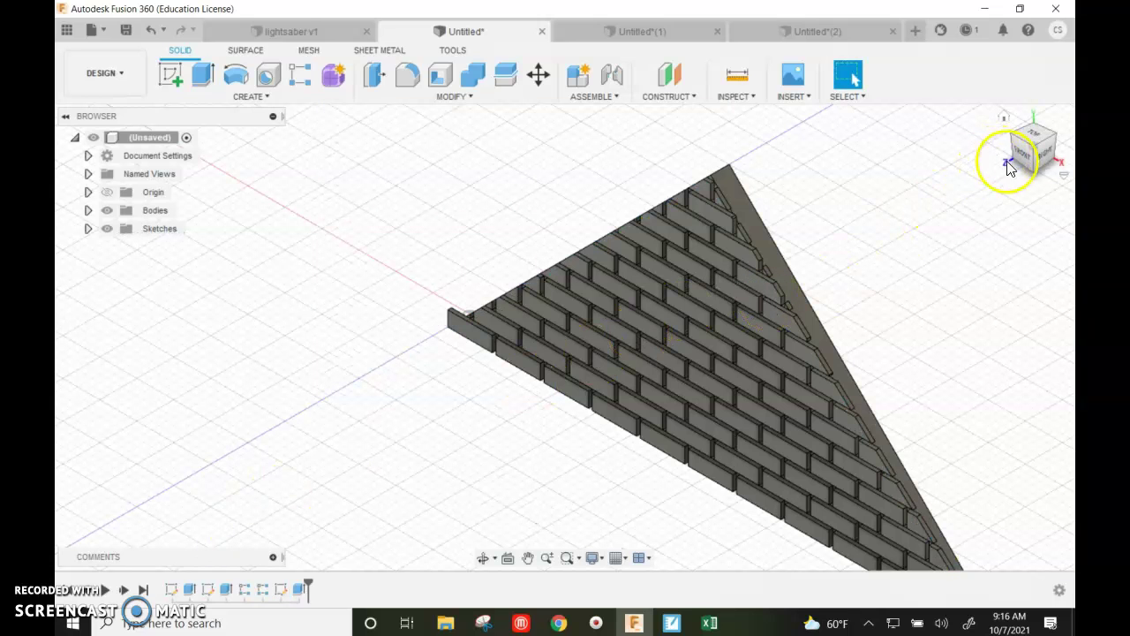
{"action": "left_click", "coordinate": [1034, 150]}
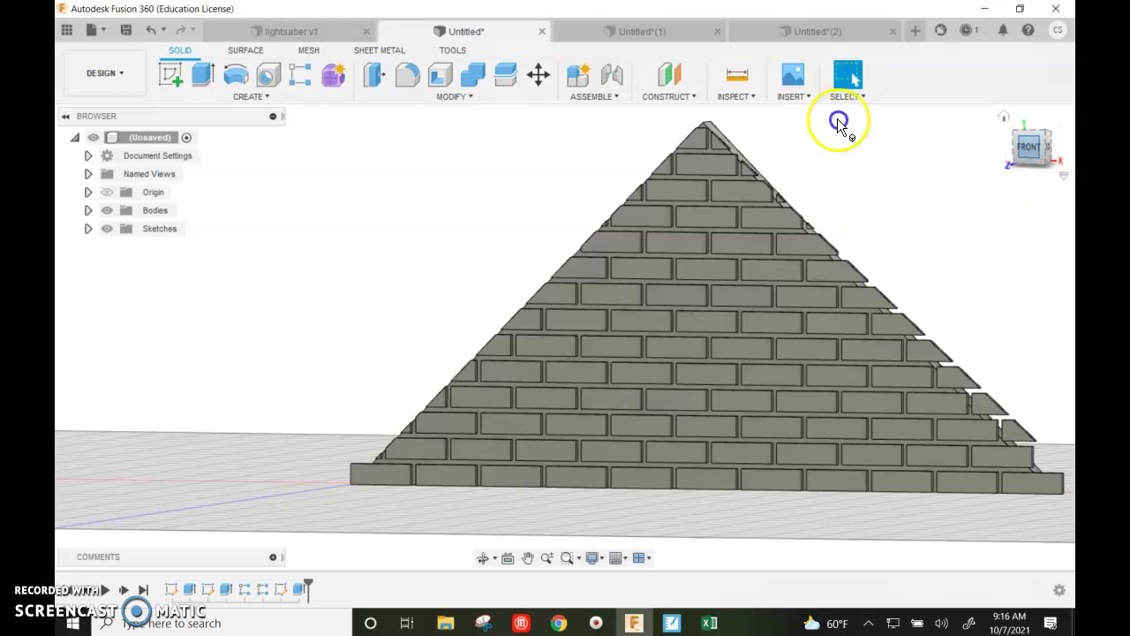
{"action": "left_click", "coordinate": [1029, 147]}
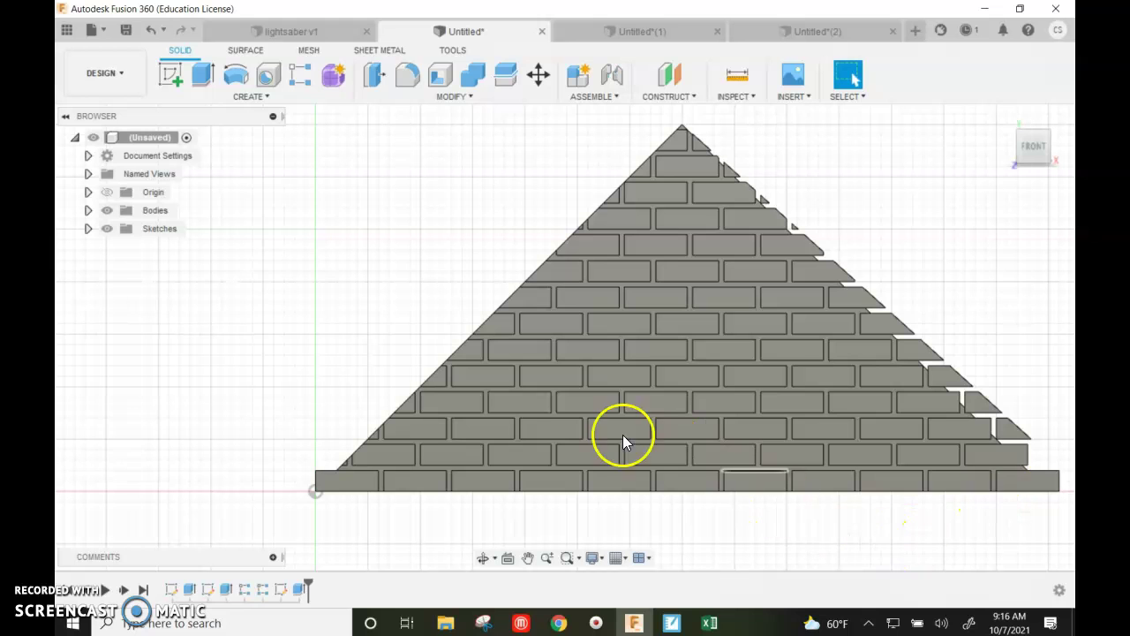
{"action": "mouse_move", "coordinate": [1069, 115]}
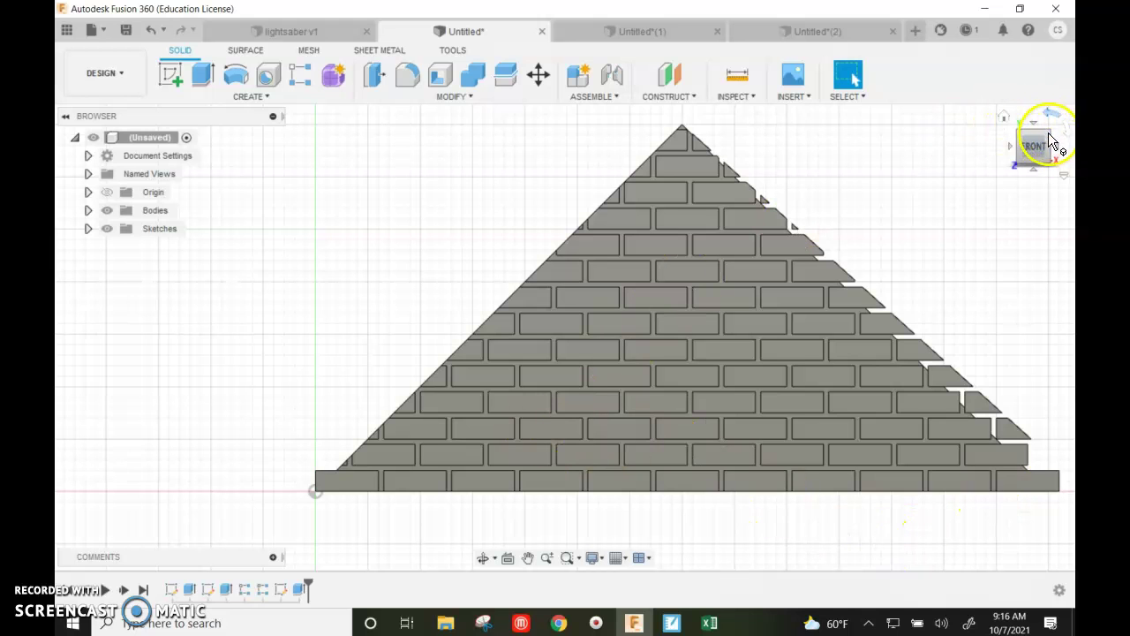
{"action": "left_click_drag", "start_coordinate": [1050, 141], "coordinate": [1022, 152]}
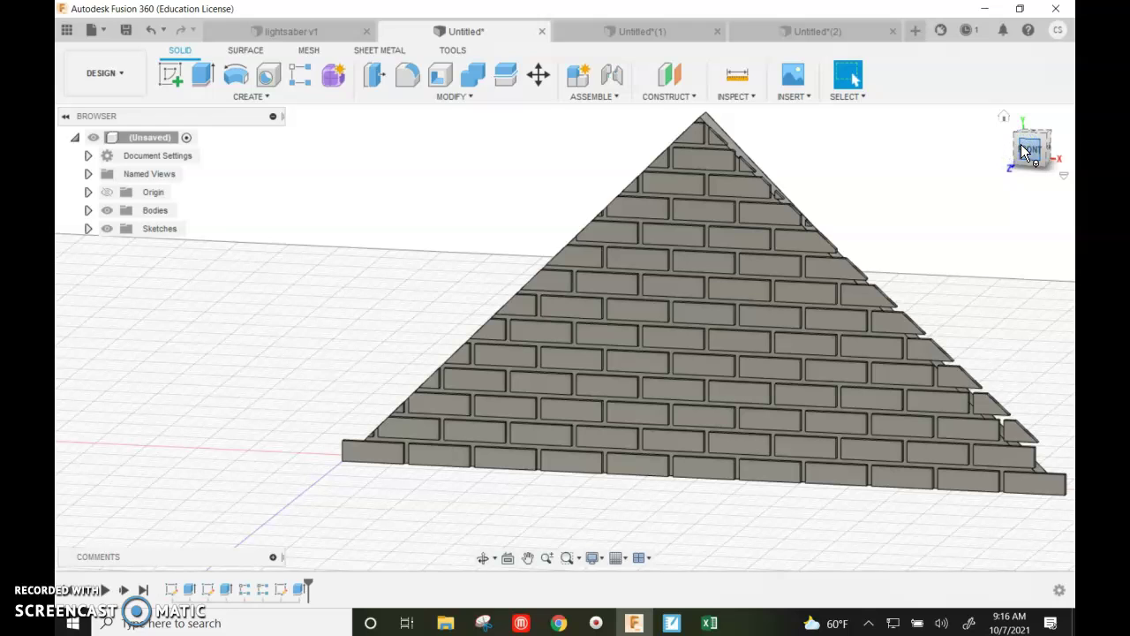